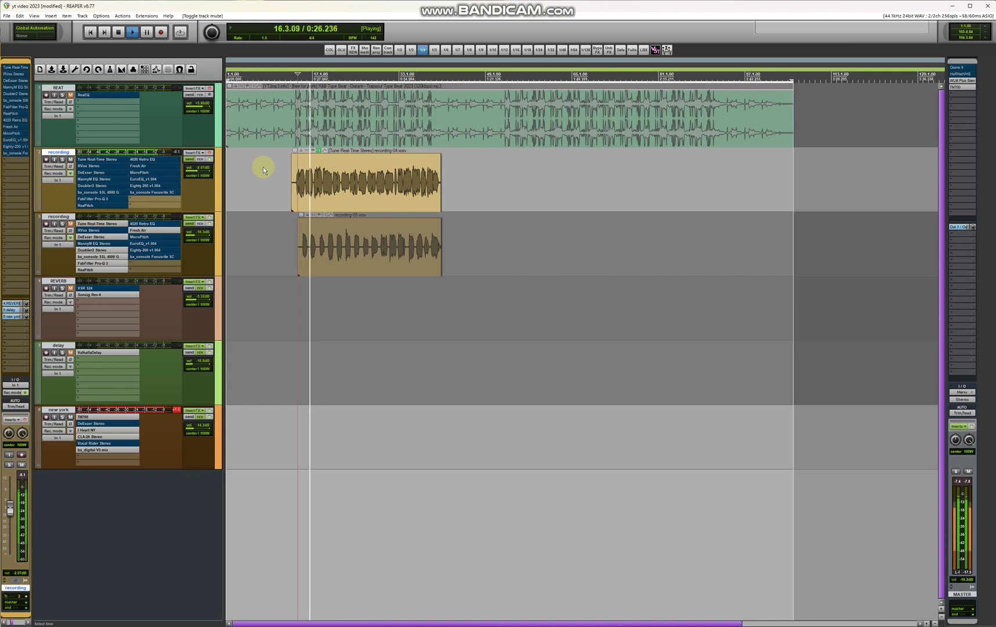
- Enable the effects on the first recording track and restart playback from the edit cursor
left_click(210, 153)
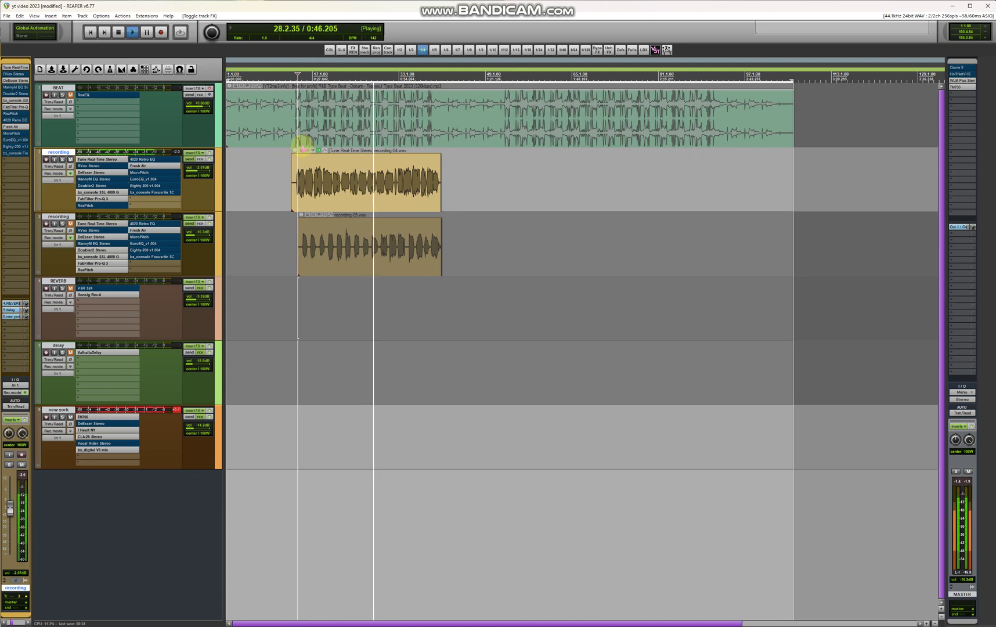
key("space")
key("space")
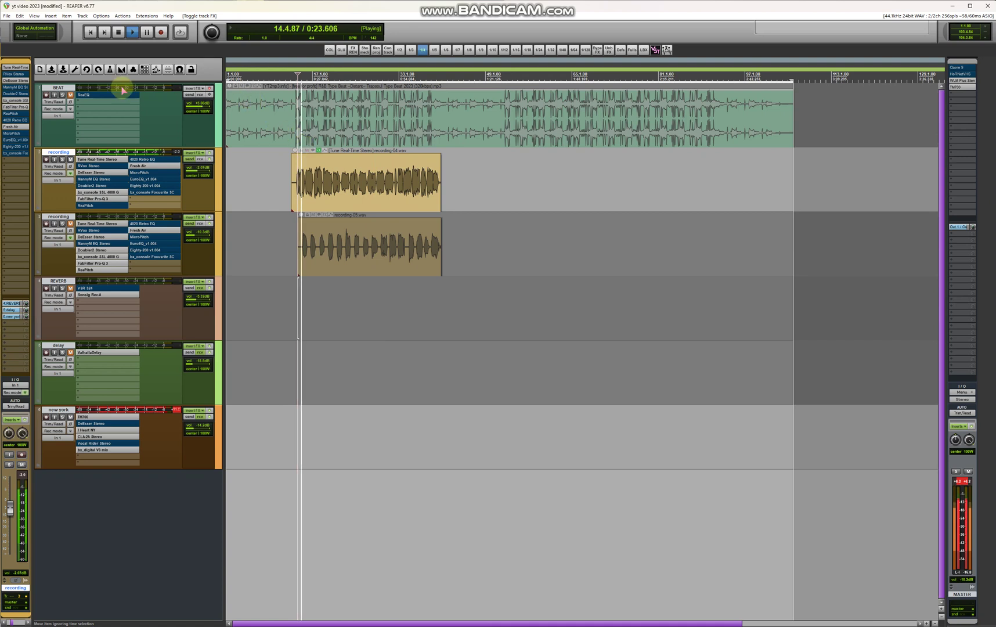
- Unmute the BEAT, REVERB and delay tracks to audition the vocal in the mix, and stop playback
left_click(70, 95)
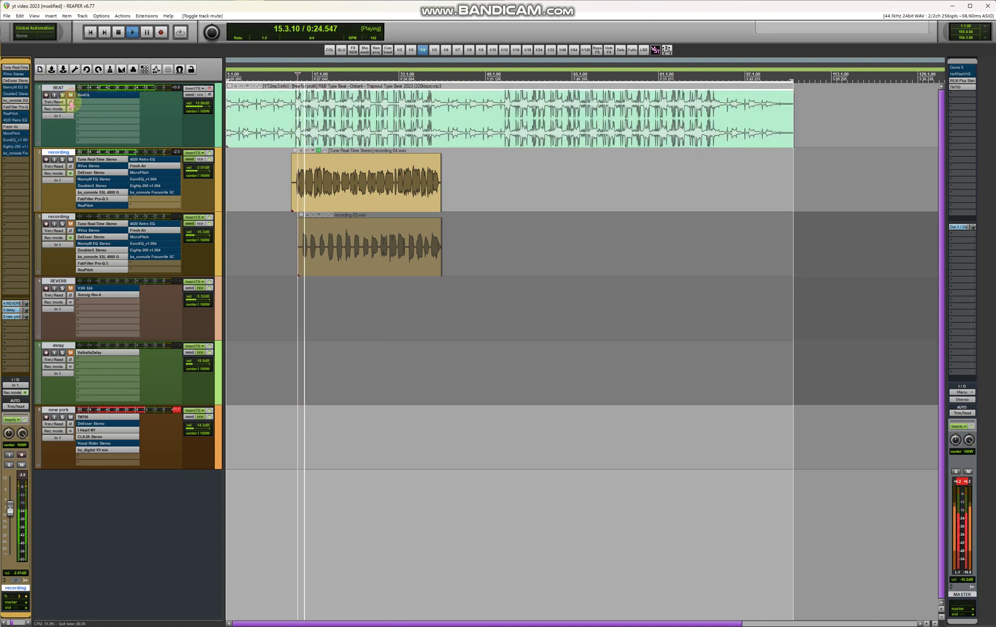
left_click(70, 288)
left_click(70, 352)
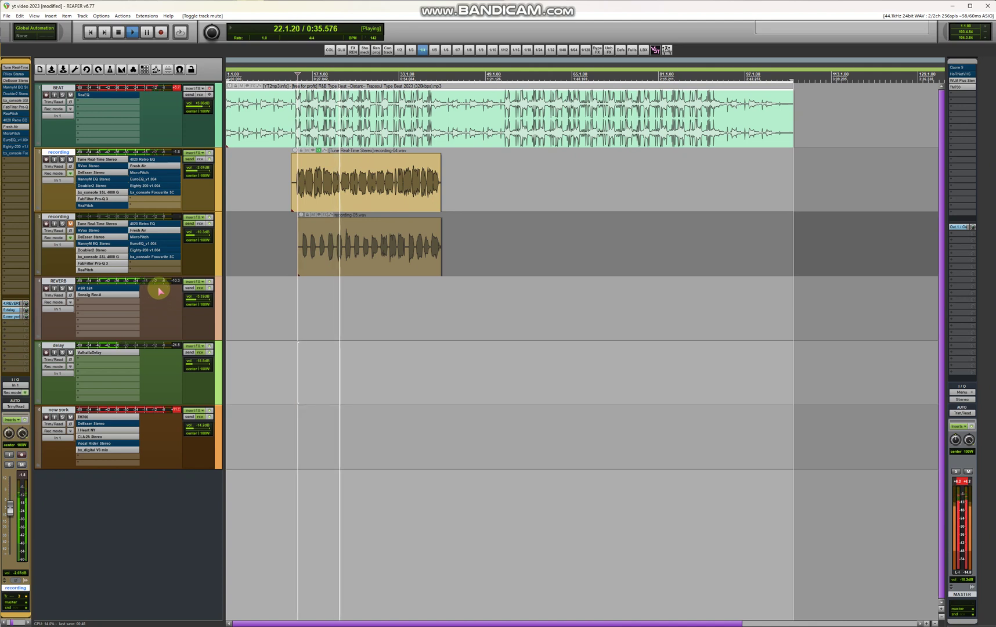
key("space")
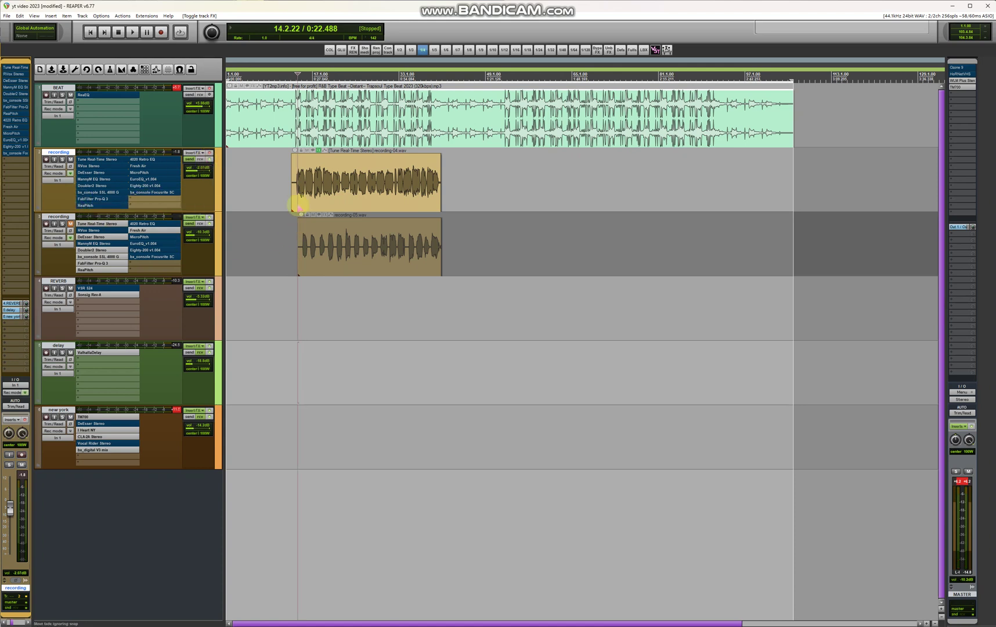
- Examine the Waves Tune Real-Time settings on the recording-04.wav item and close its effect window
left_click(318, 151)
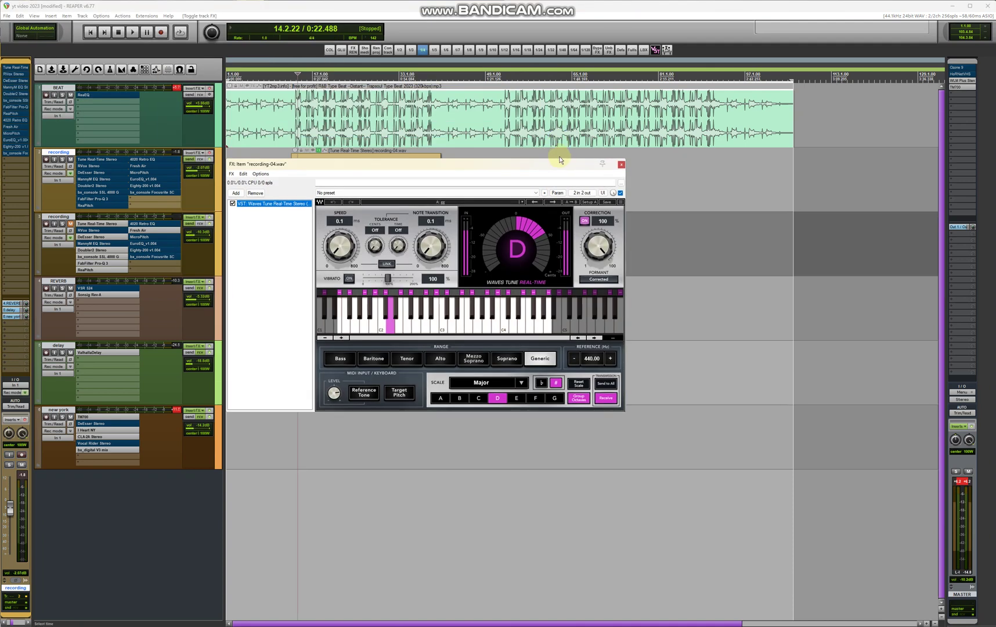
left_click(621, 164)
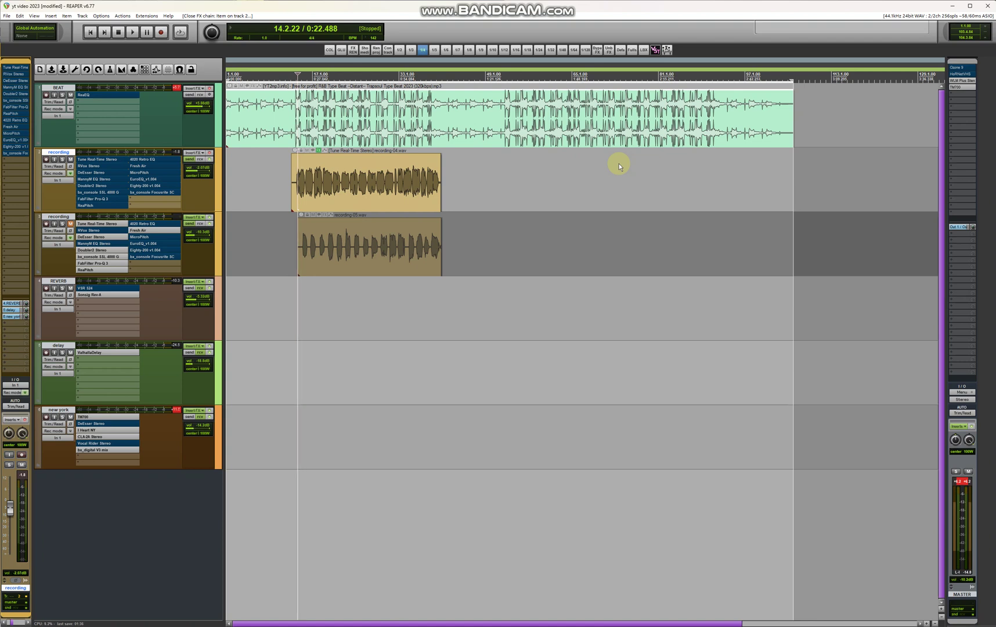
- Mute the BEAT, REVERB and delay tracks during playback to isolate the vocal, and stop playback
key("space")
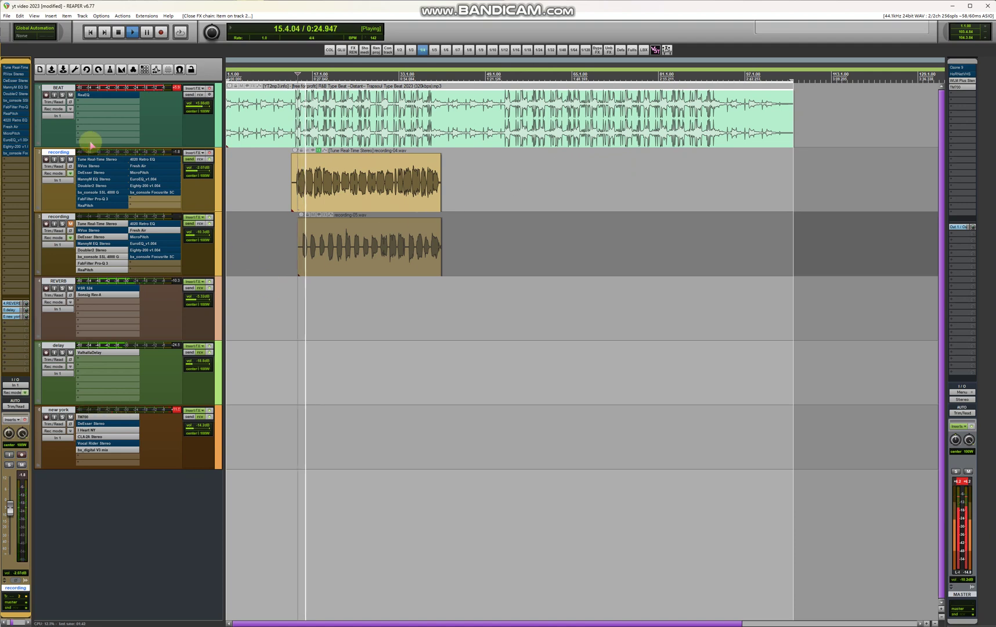
left_click(70, 95)
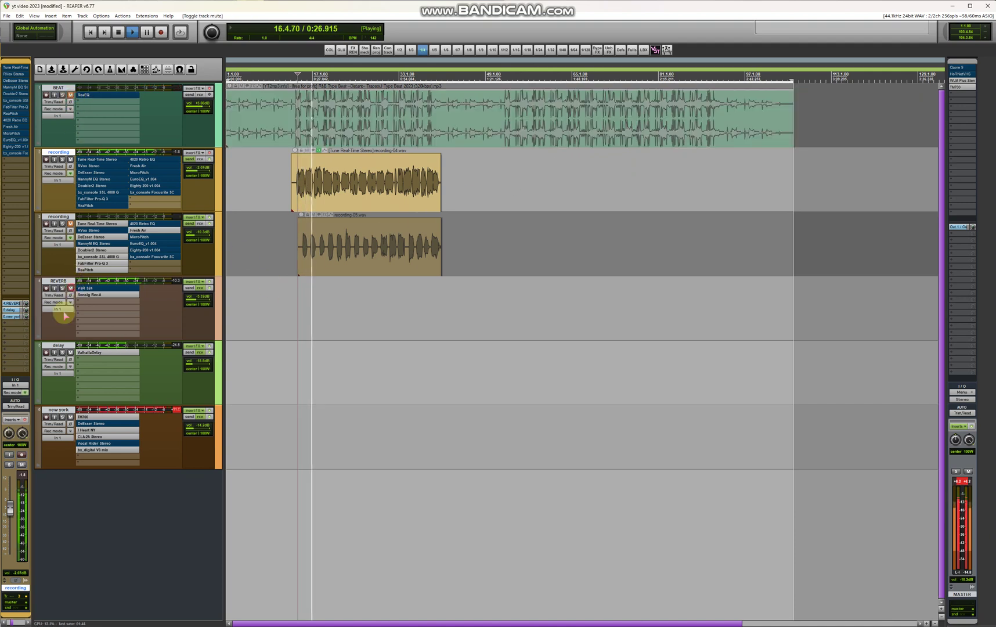
left_click(70, 287)
left_click(70, 352)
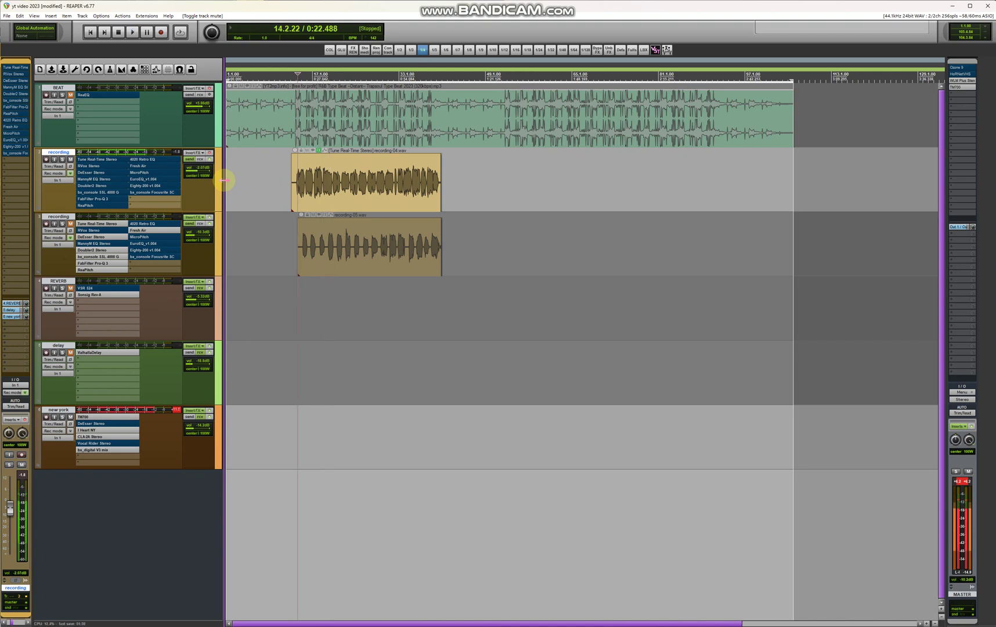
key("space")
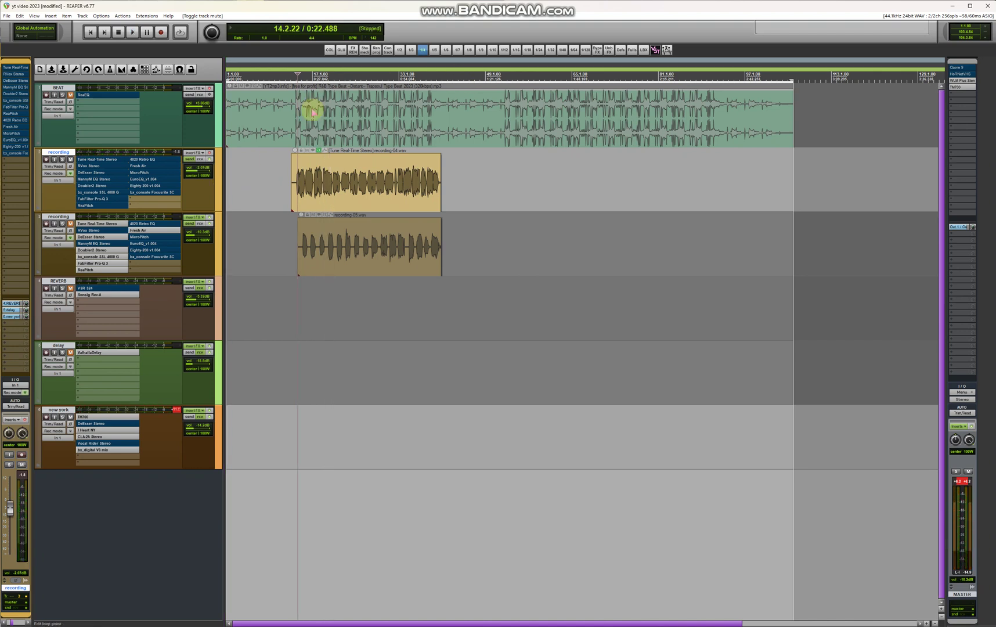
- Re-enable the effects on the first recording track and open its effect chain
left_click(208, 153)
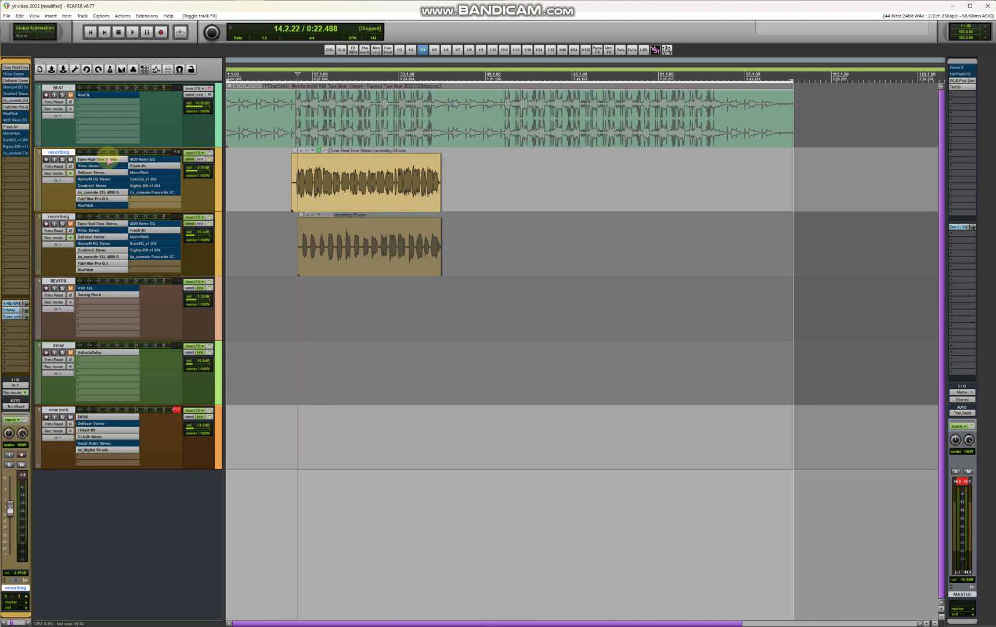
left_click(103, 159)
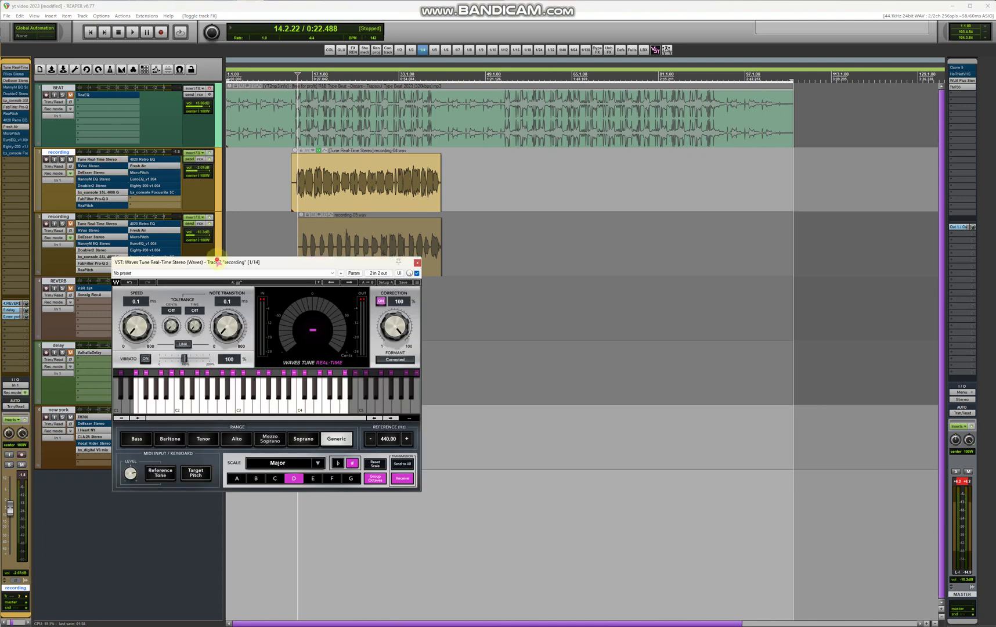
left_click(216, 260)
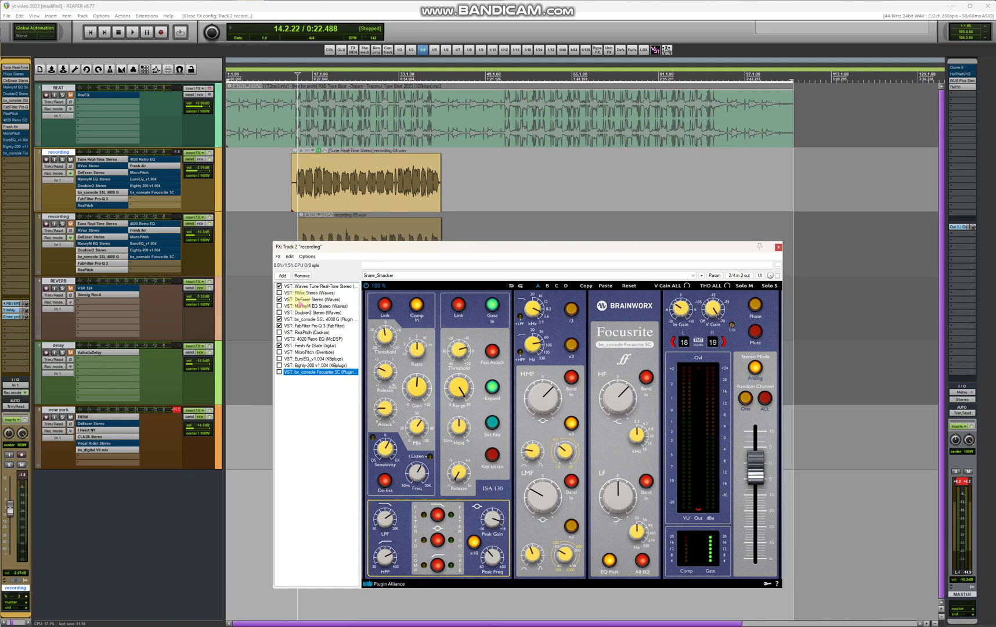
- Examine the DeEsser, bx_console SSL 4000 G and FabFilter Pro-Q 3 settings in the recording track's effect chain
left_click(302, 299)
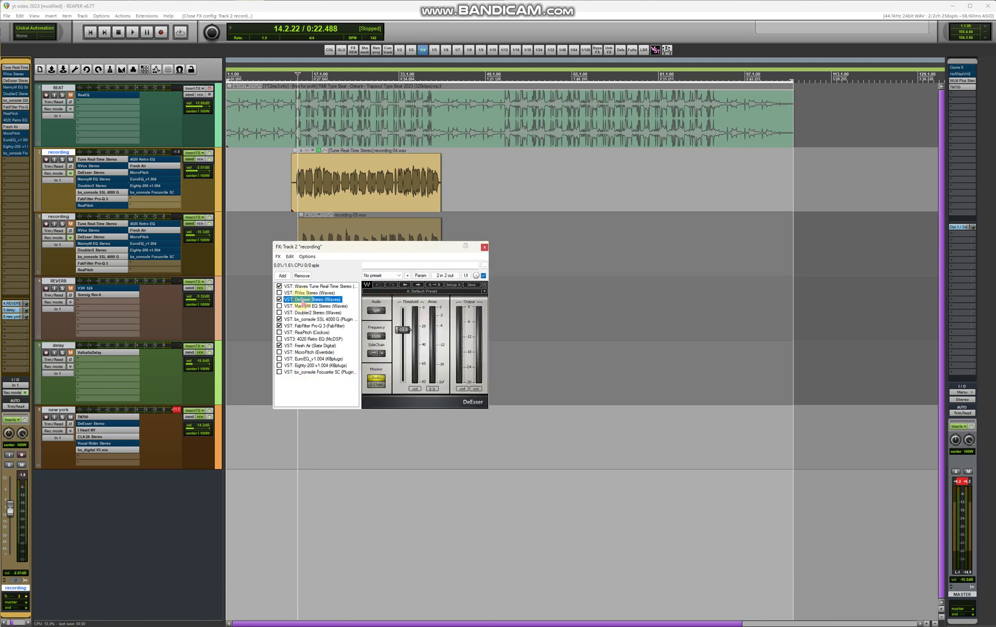
left_click(299, 319)
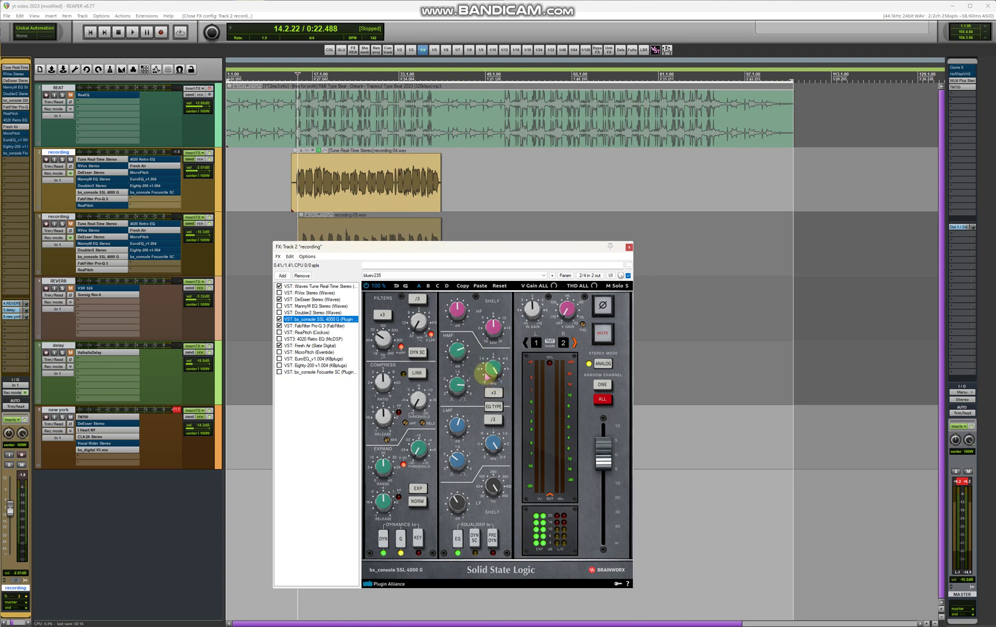
left_click(328, 326)
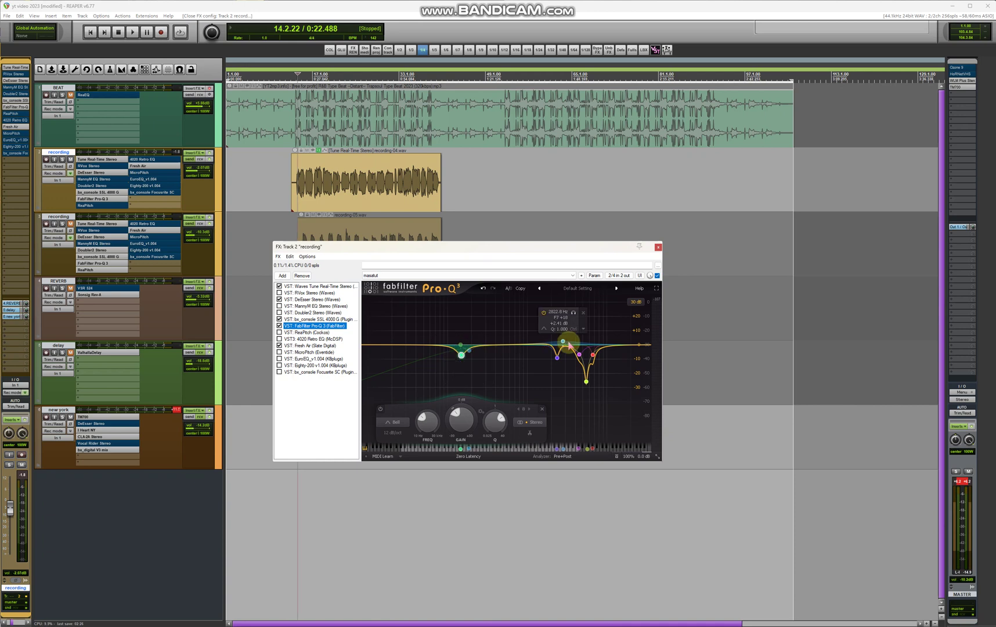
left_click_drag(600, 356, 586, 381)
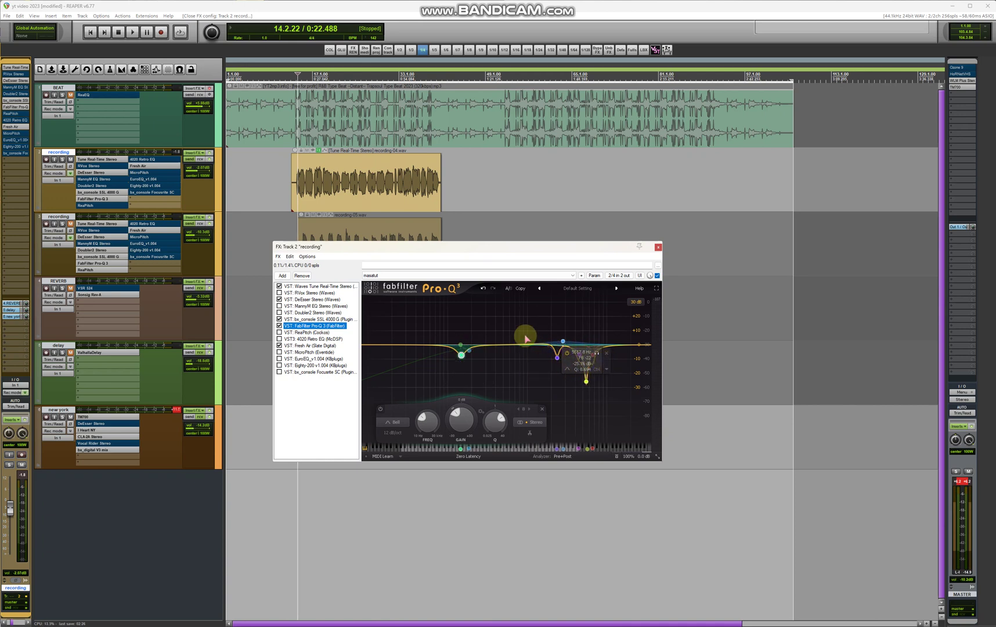
- Show Fresh Air in the effect chain and compare the vocal with it bypassed and enabled during playback
left_click(318, 345)
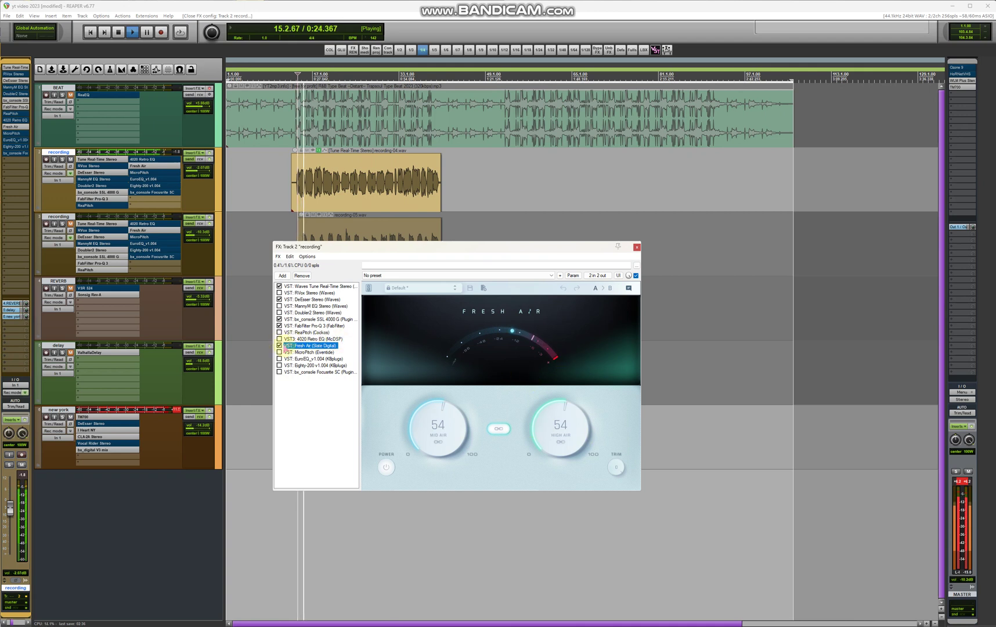
left_click(279, 345)
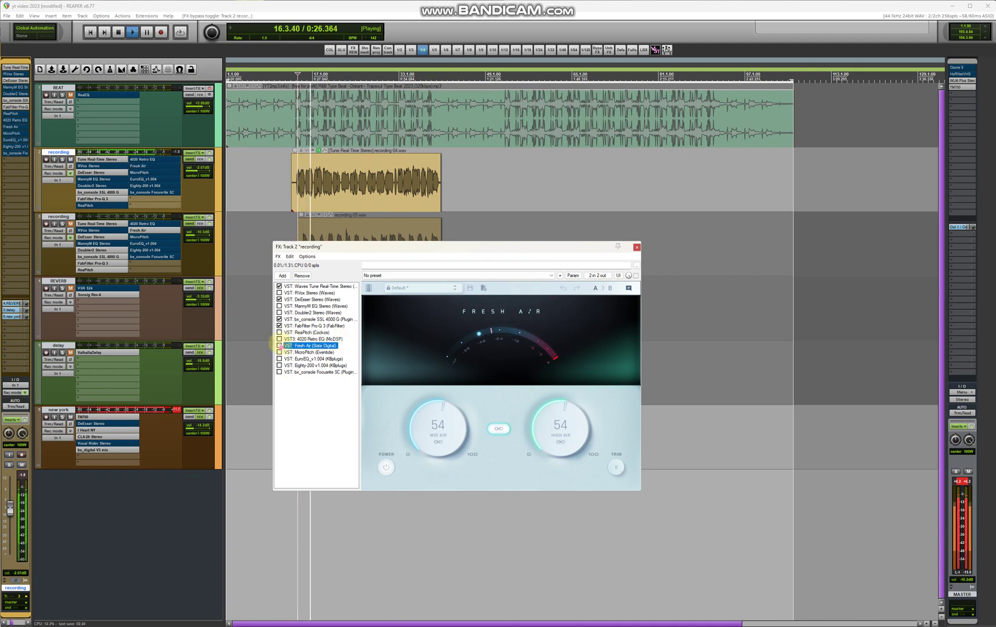
left_click(279, 345)
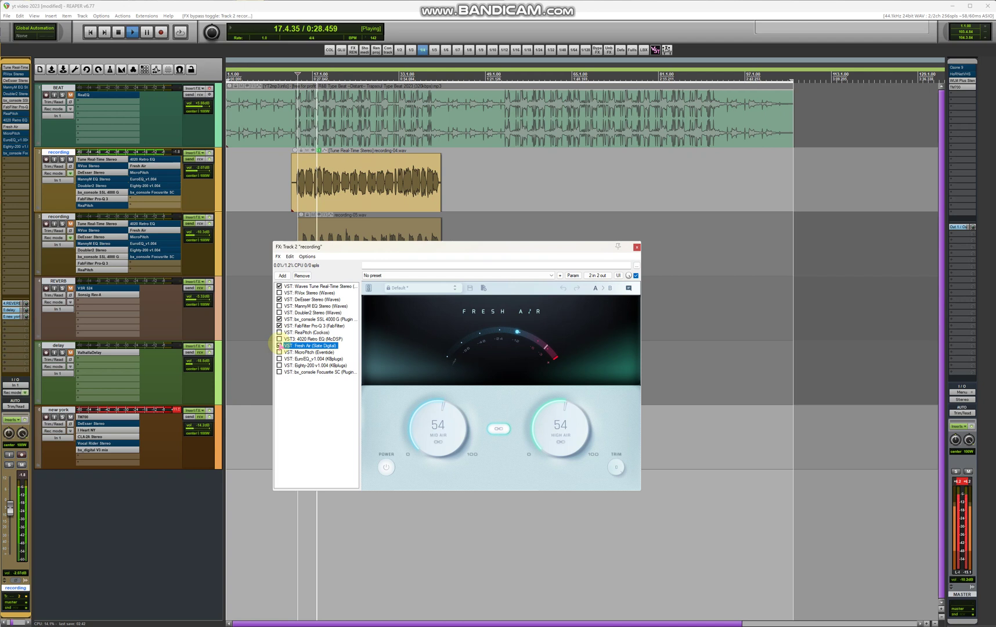
left_click(279, 345)
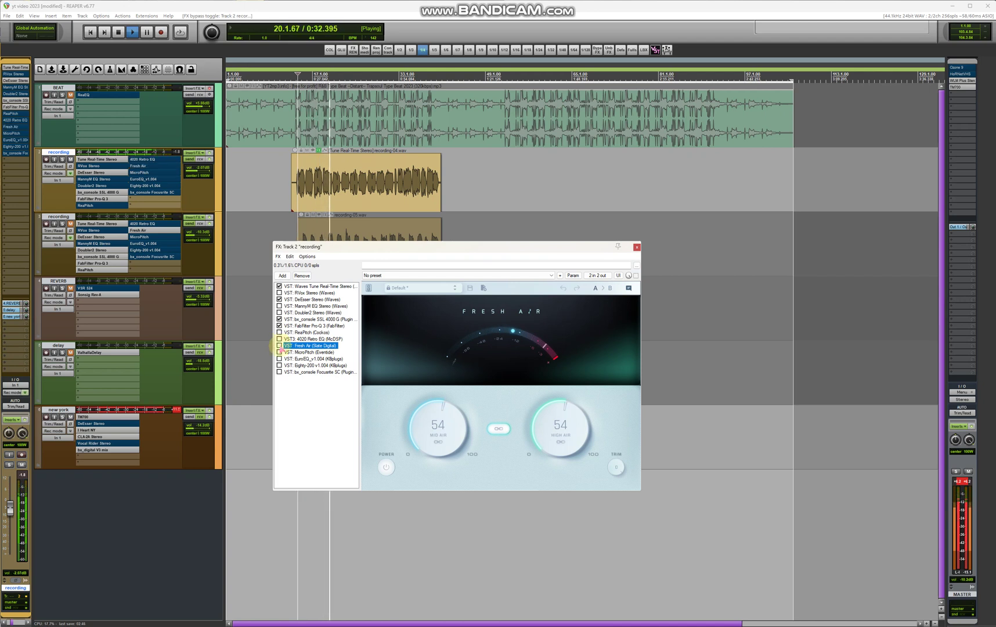
- Compare the vocal with FabFilter Pro-Q 3 and bx_console SSL 4000 G bypassed and re-enabled during playback
left_click(283, 326)
left_click(279, 326)
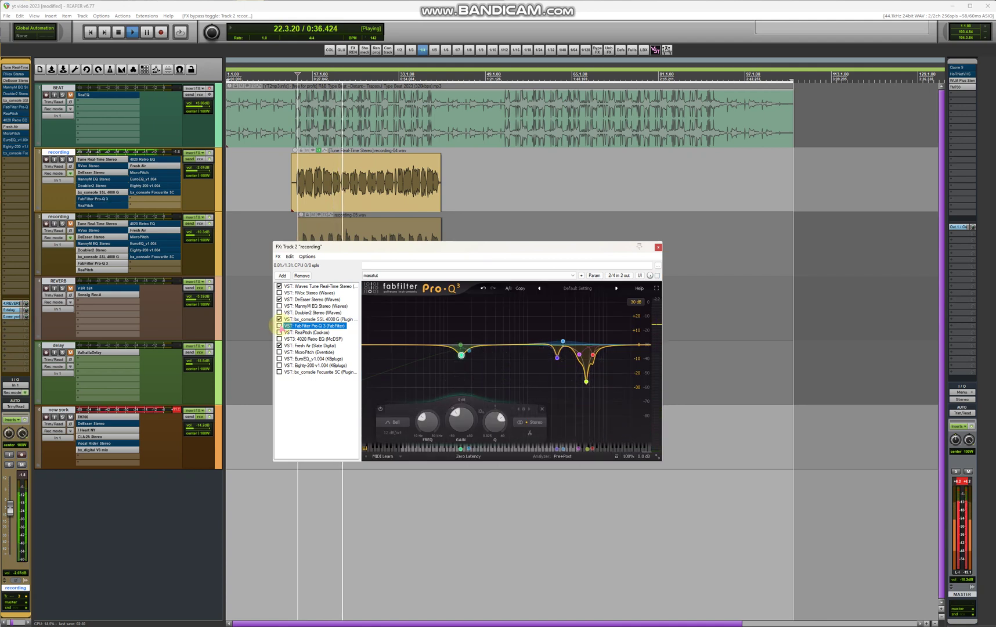
left_click(279, 325)
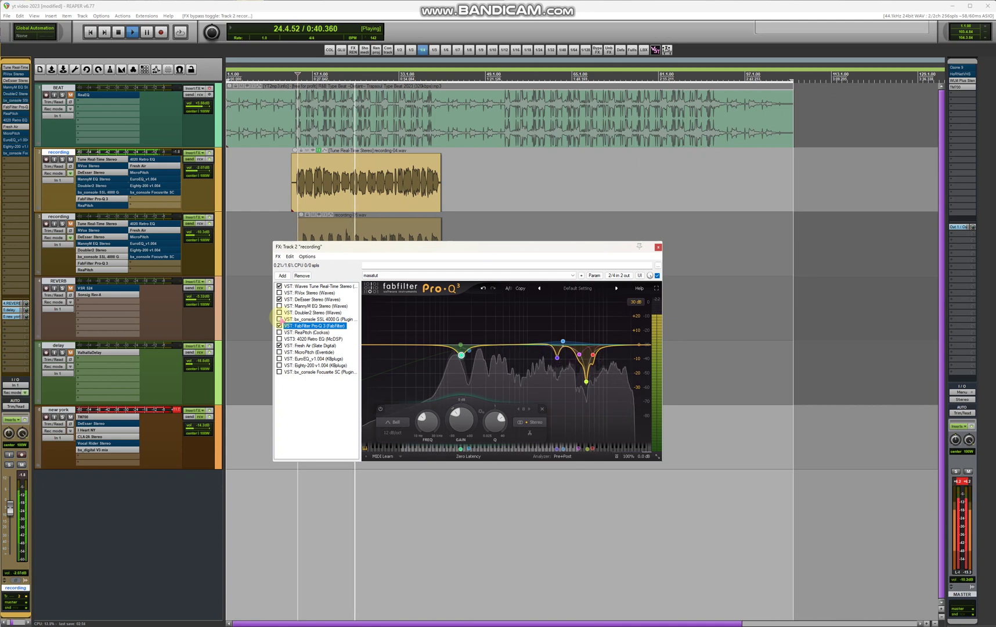
left_click(279, 318)
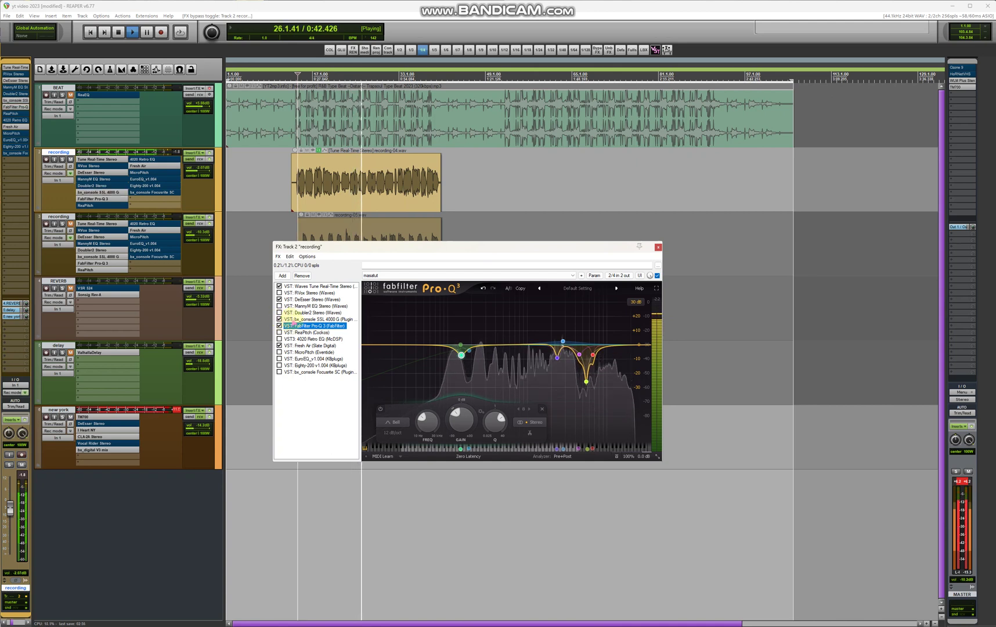
- Replay the vocal from its beginning, close the recording track's effect chain and stop playback
left_click(299, 77)
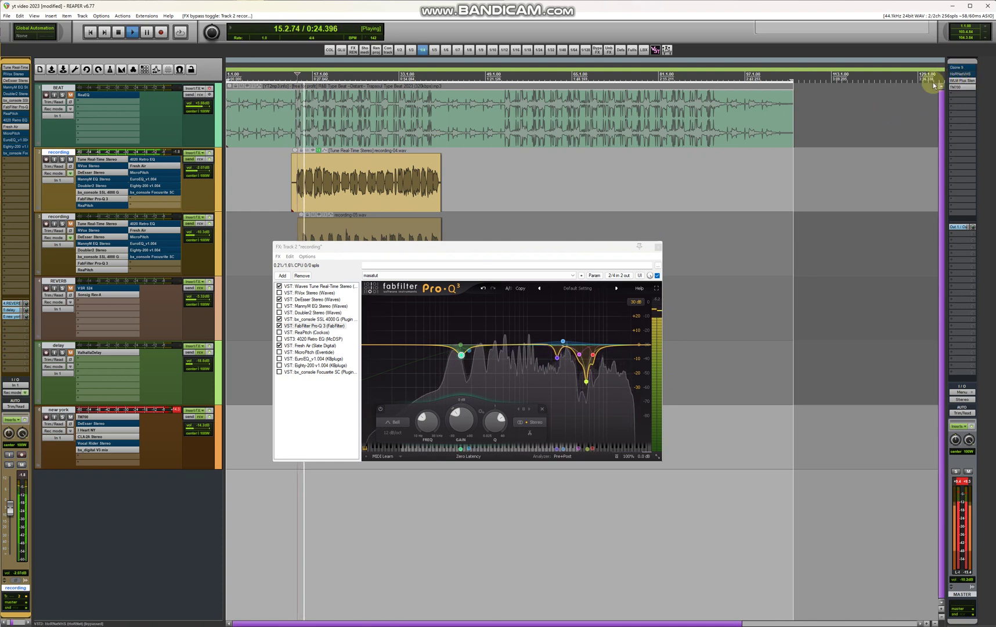
left_click(657, 247)
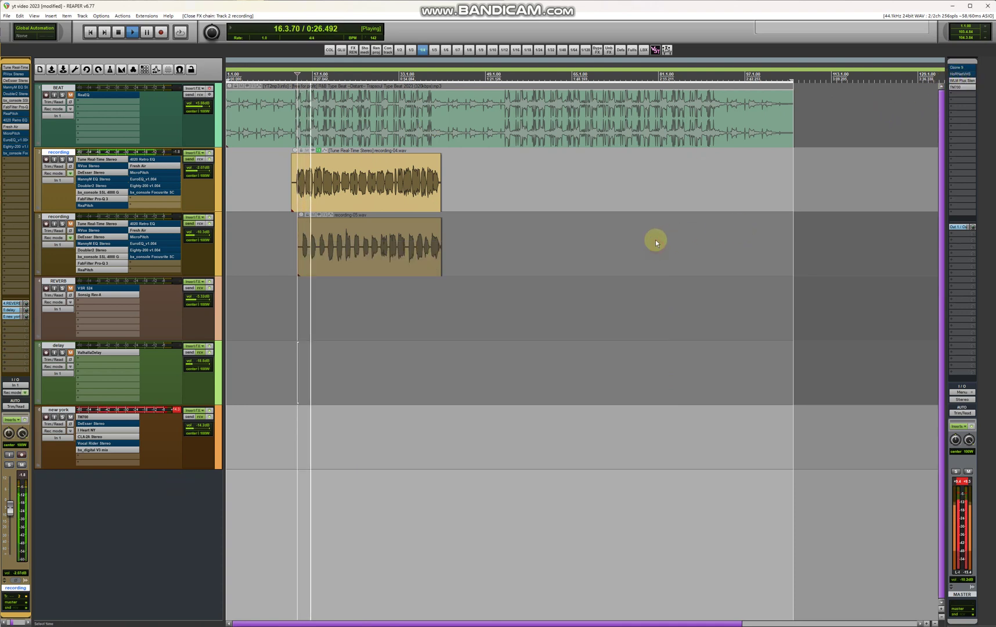
key("space")
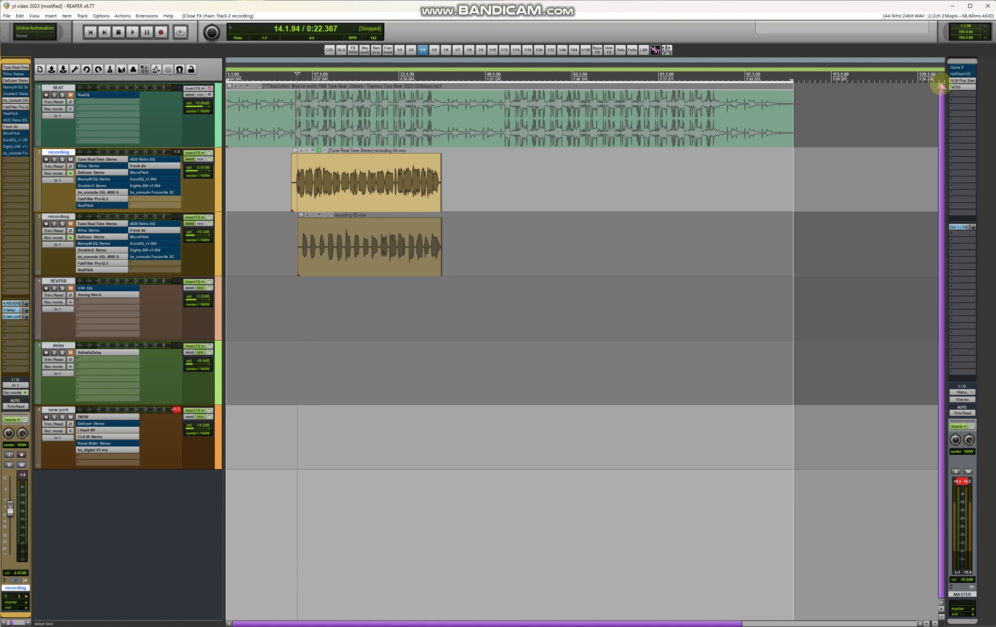
- Set the headphones correction of the master track's HoRNetVHS plugin to the Audio-Technica ATH-MSR7
left_click(956, 74)
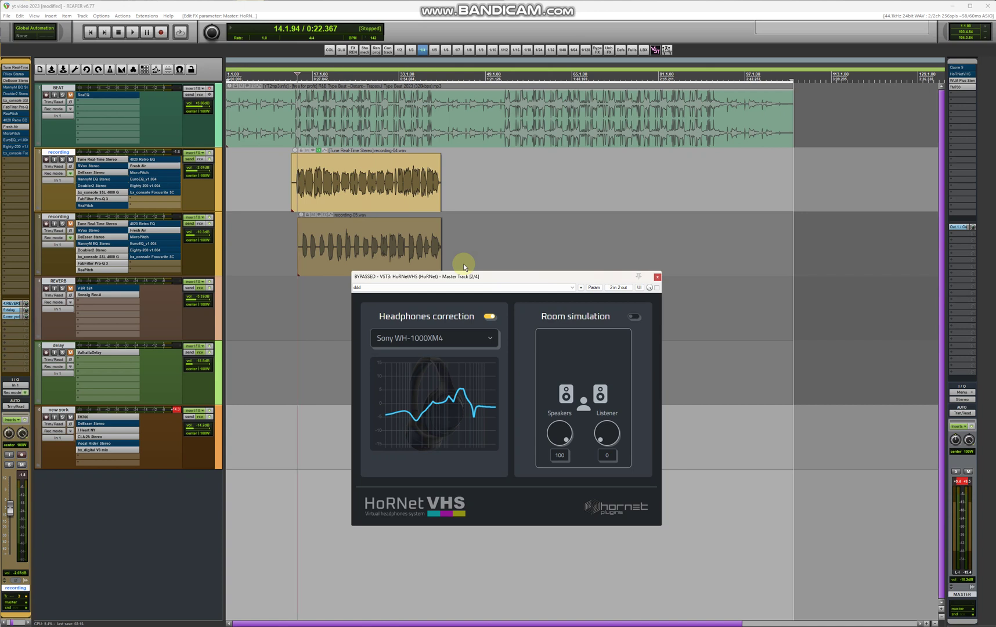
left_click(461, 336)
left_click(498, 347)
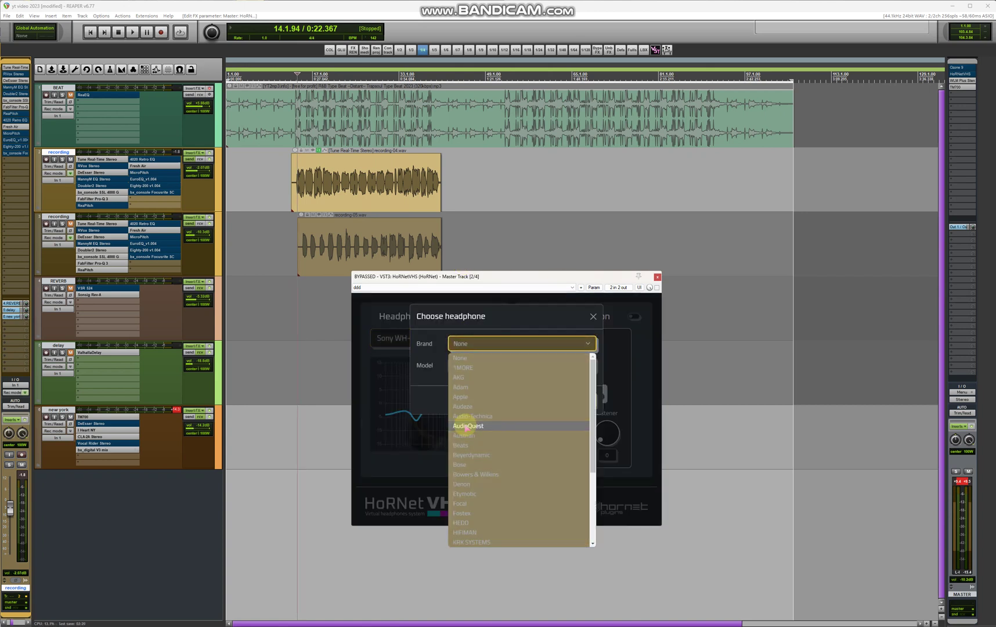
left_click(467, 422)
left_click(461, 366)
scroll(470, 432, "down", 10)
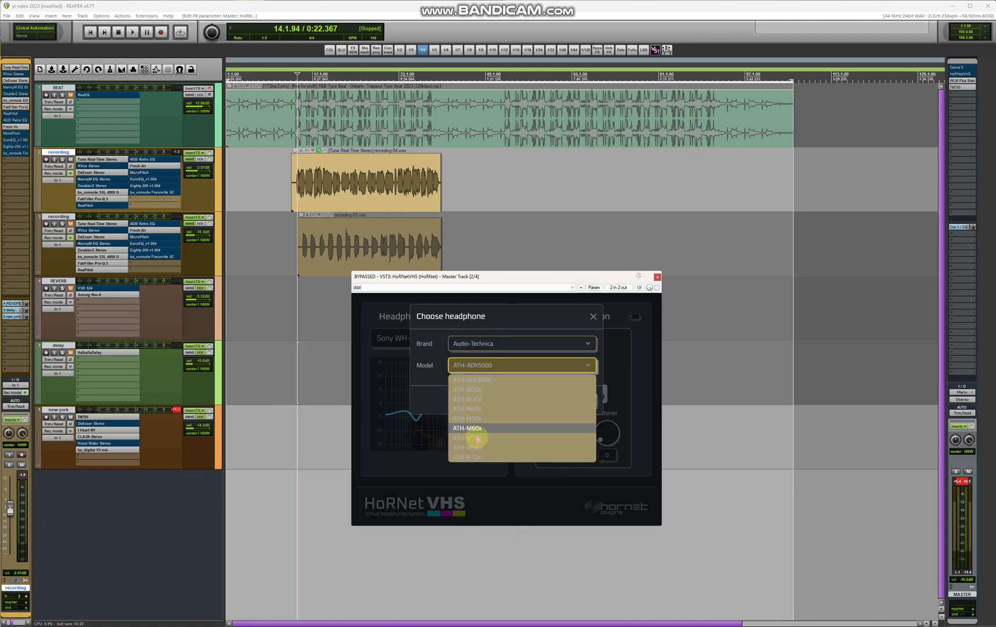
left_click(474, 444)
left_click(585, 399)
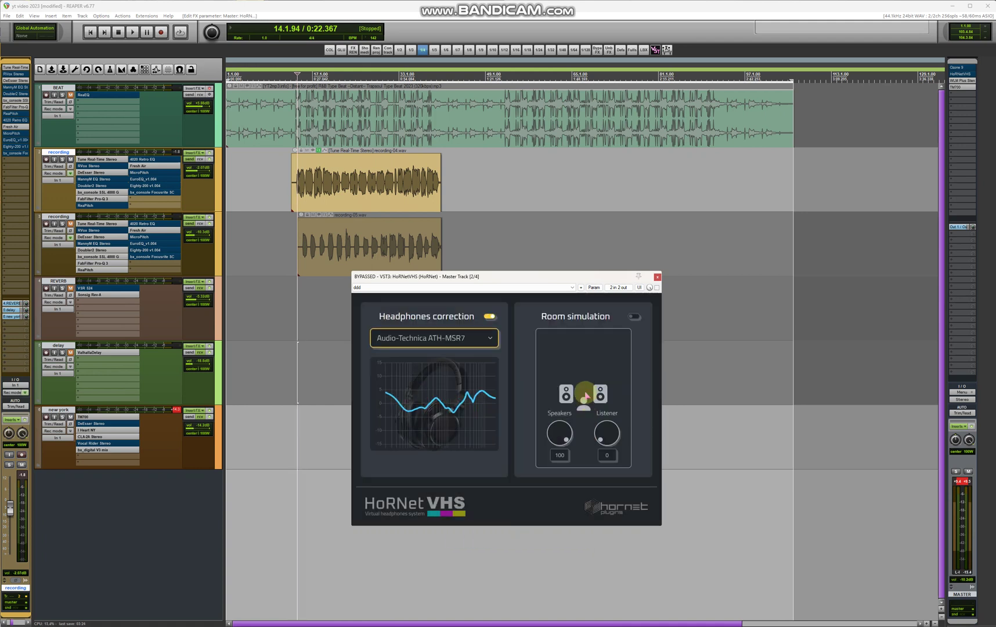
- Start playback and enable the bypassed HoRNetVHS plugin on the master track
left_click(180, 563)
key("space")
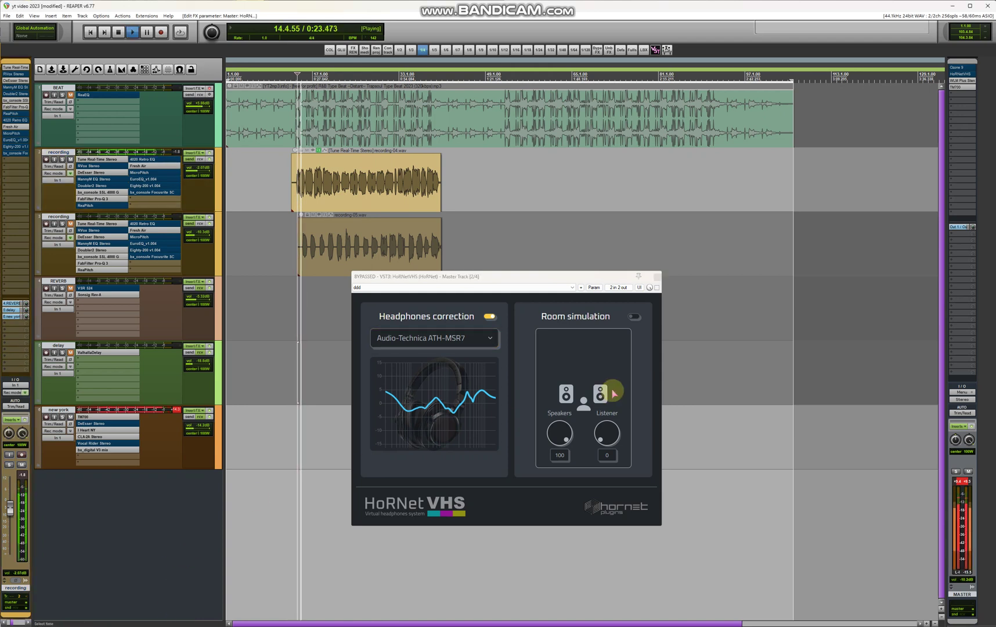
left_click(656, 287)
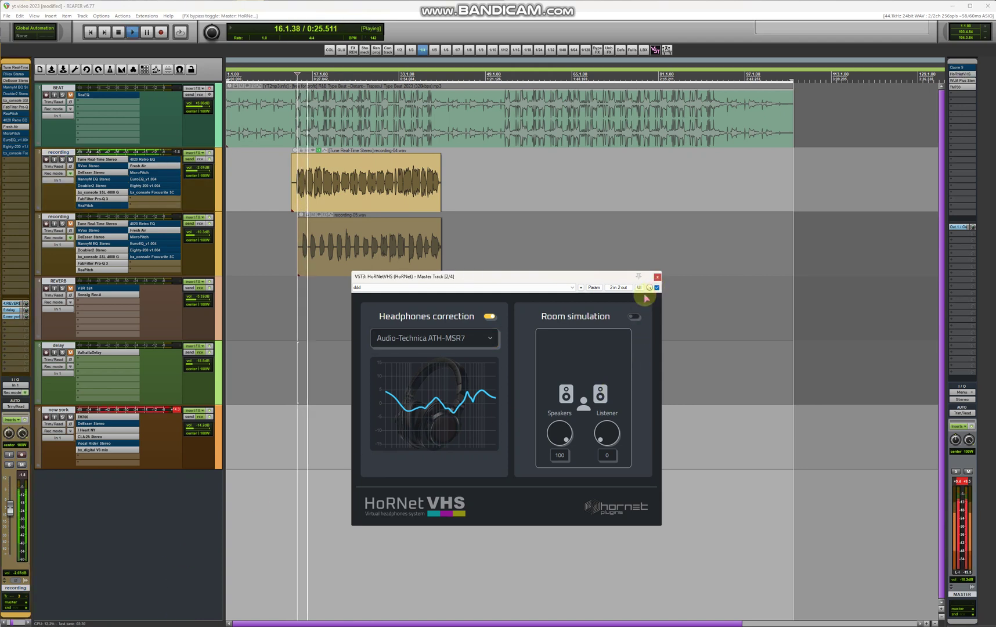
- Set HoRNetVHS's headphones correction to the Audio-Technica ATH-M50x during playback
left_click(441, 337)
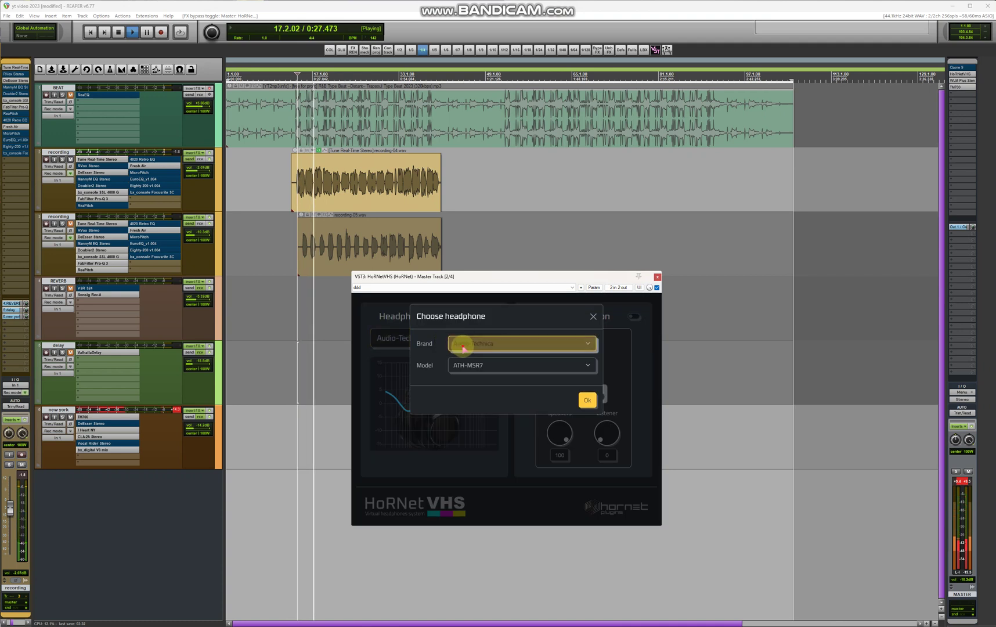
left_click(463, 344)
left_click(466, 348)
left_click(470, 366)
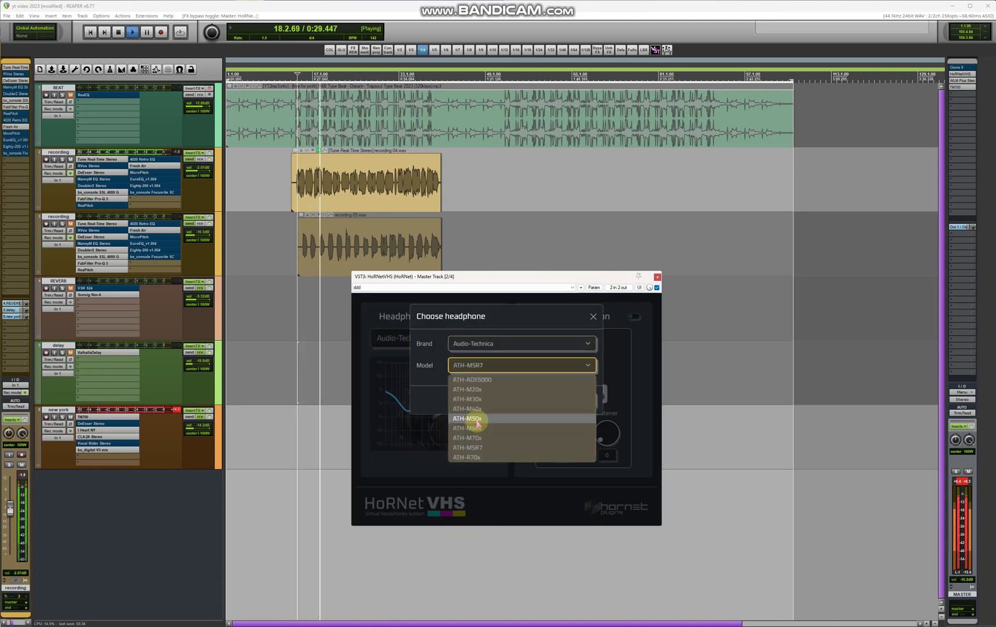
left_click(474, 417)
left_click(586, 401)
- Set the headphones correction in HoRNetVHS to the Apple AirPods Pro and stop playback after listening
left_click(456, 342)
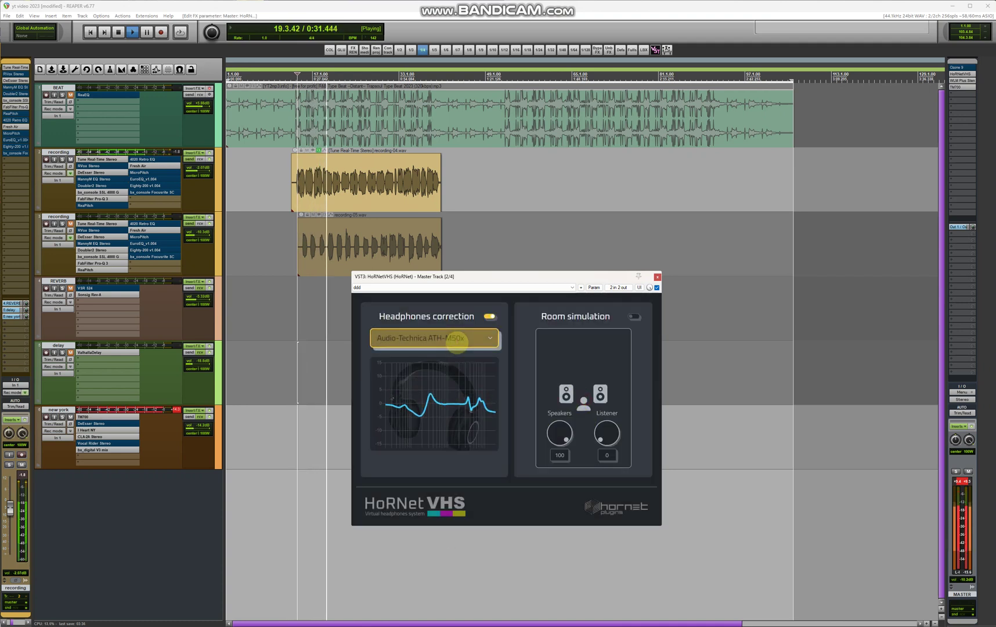
left_click(456, 342)
left_click(477, 343)
left_click(477, 345)
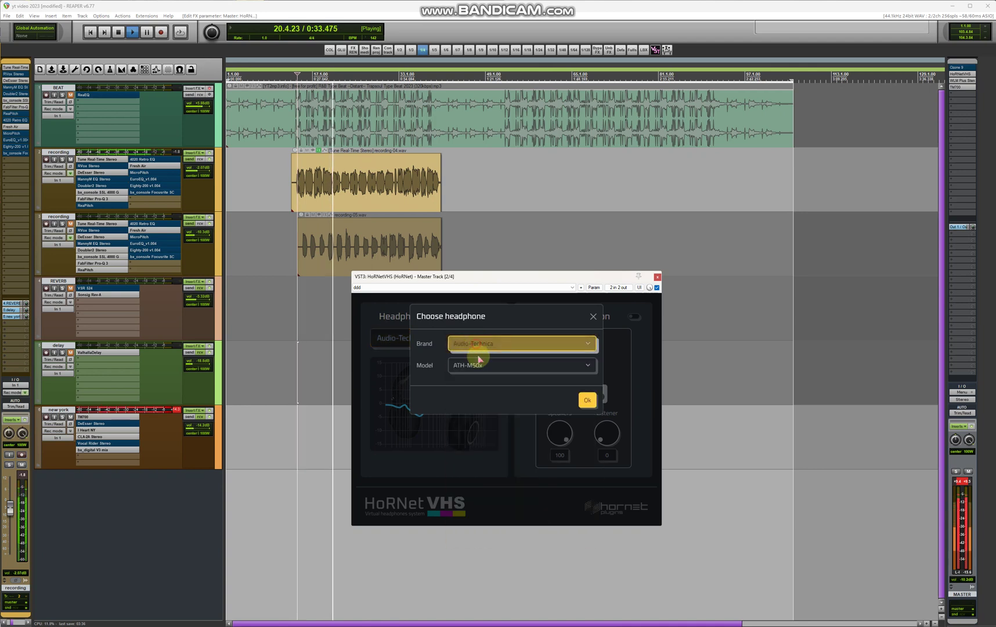
left_click(477, 348)
left_click(482, 350)
left_click(481, 350)
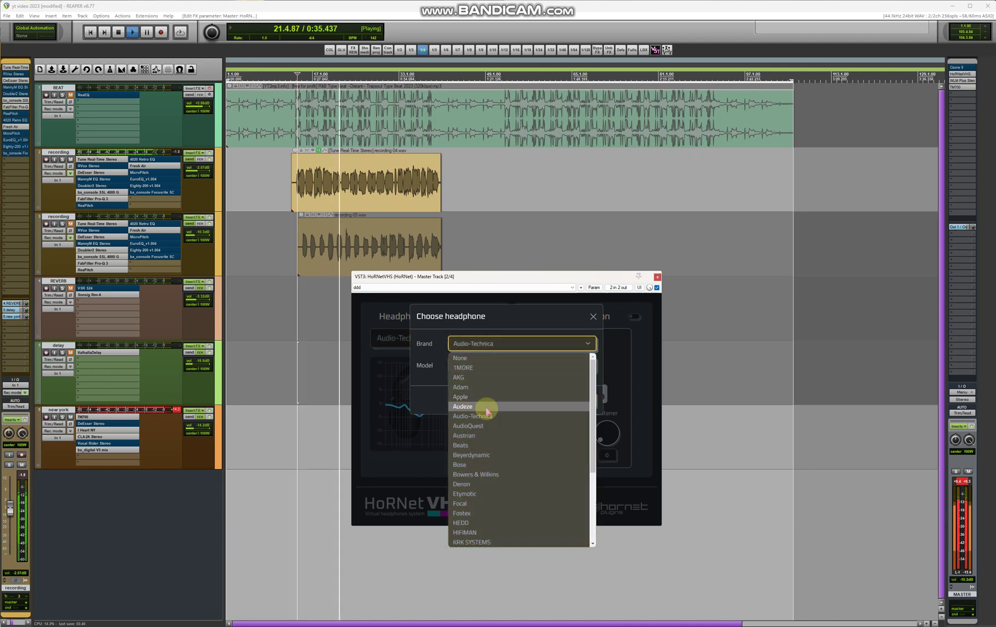
left_click(475, 390)
left_click(484, 367)
left_click(468, 389)
left_click(586, 400)
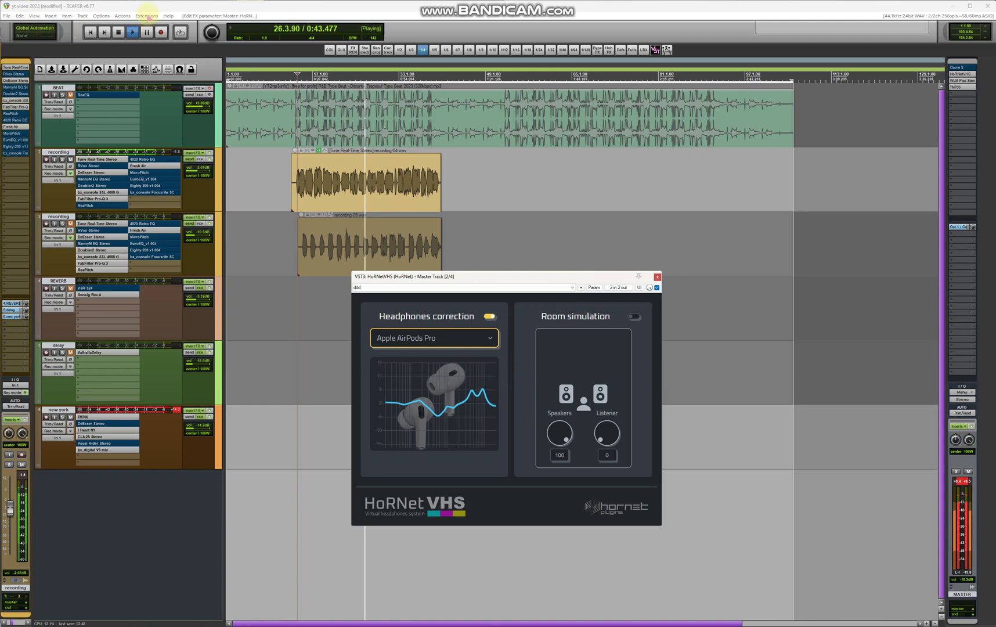
left_click(118, 32)
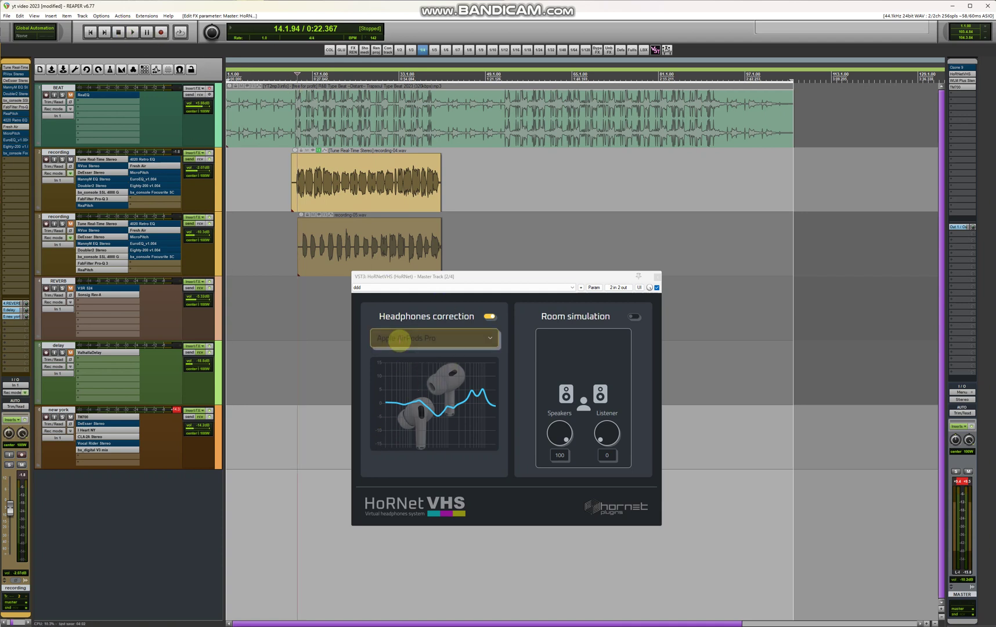
- Set the headphones correction in HoRNetVHS to the Sony WH-1000XM3 and close the plugin window
left_click(428, 347)
left_click(593, 316)
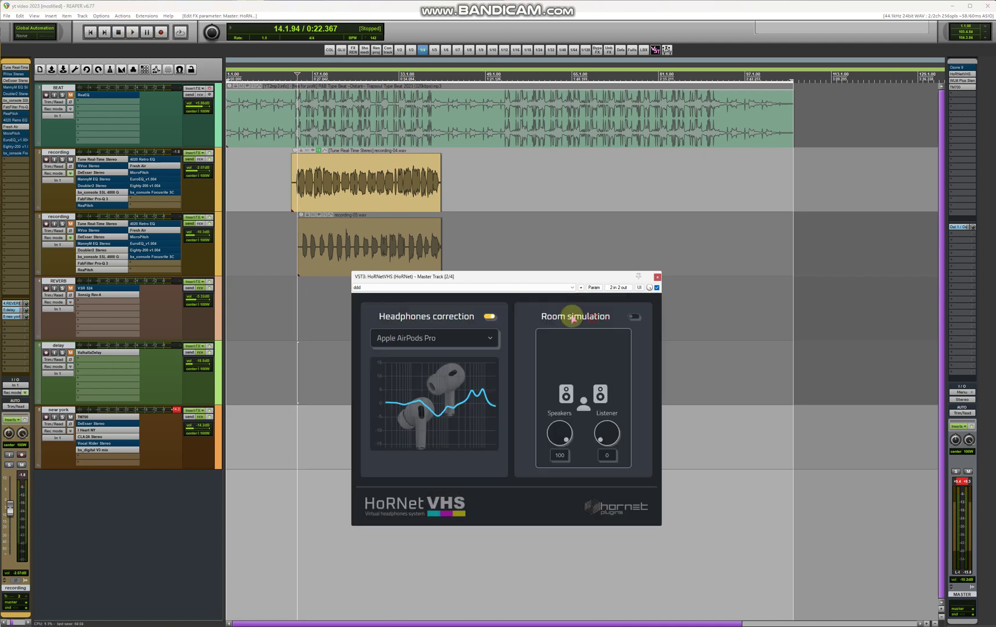
left_click(400, 339)
left_click(473, 344)
scroll(472, 481, "down", 3)
left_click(474, 532)
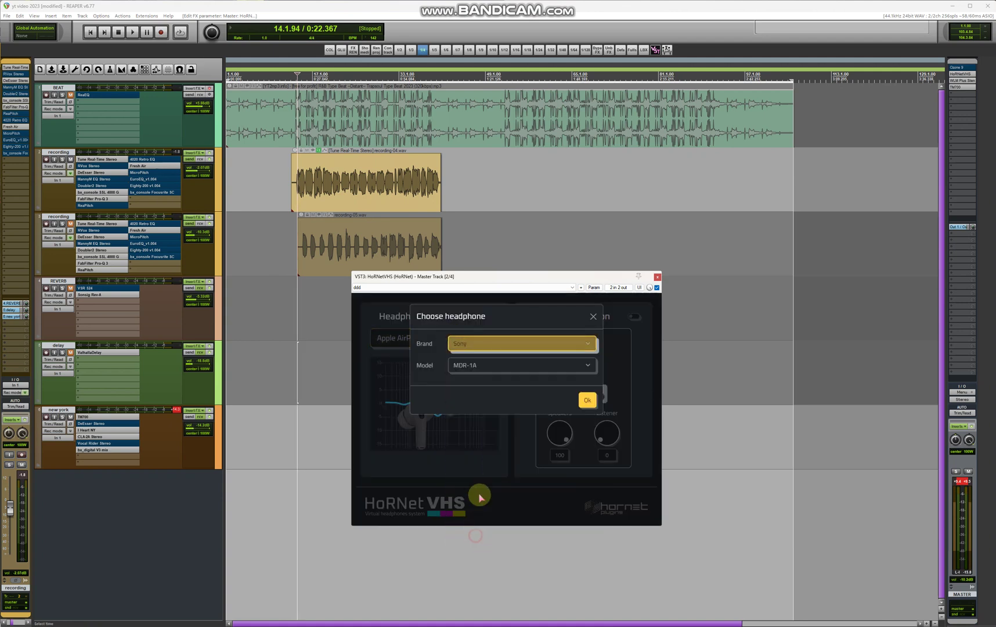
left_click(493, 366)
left_click(493, 413)
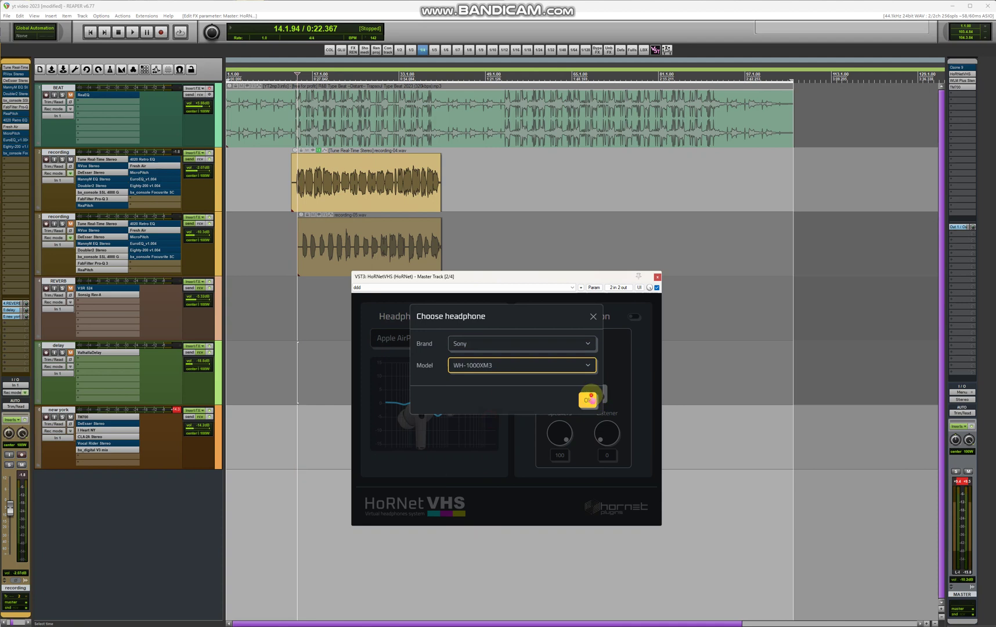
left_click(587, 400)
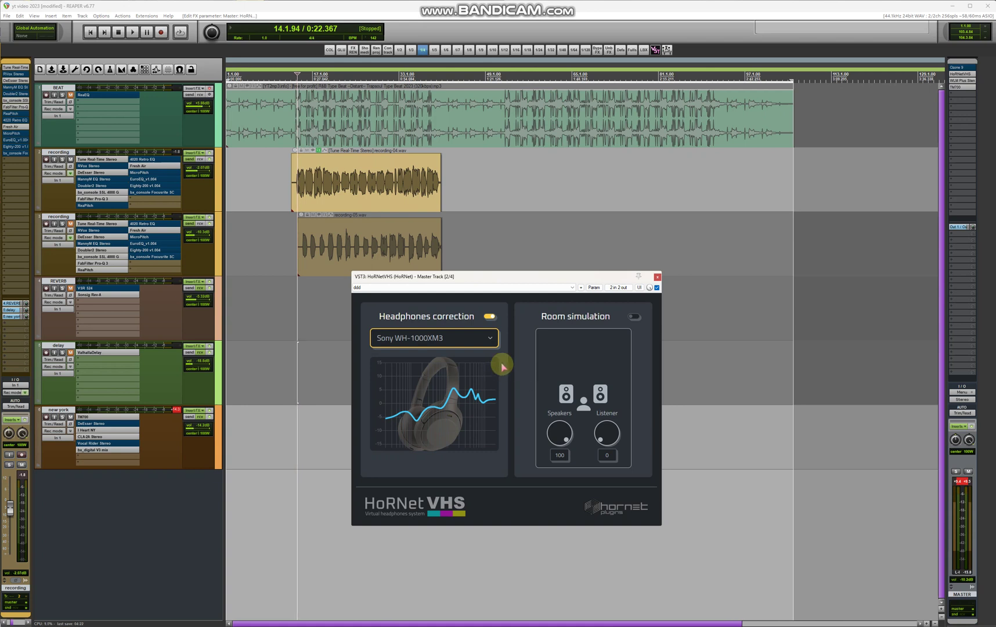
left_click(657, 278)
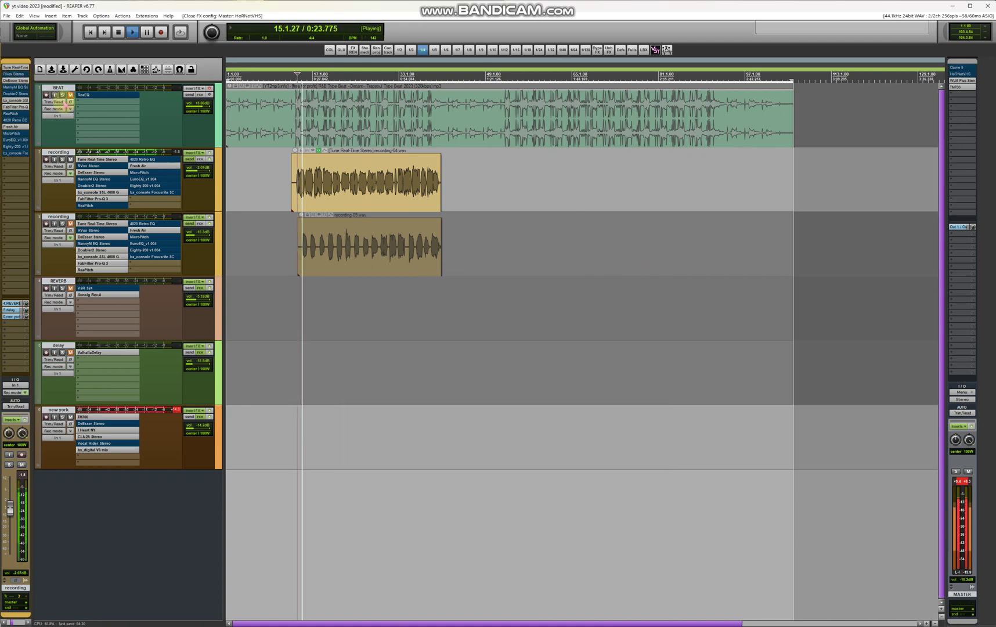
- Unmute the BEAT, REVERB and delay tracks during playback
left_click(70, 95)
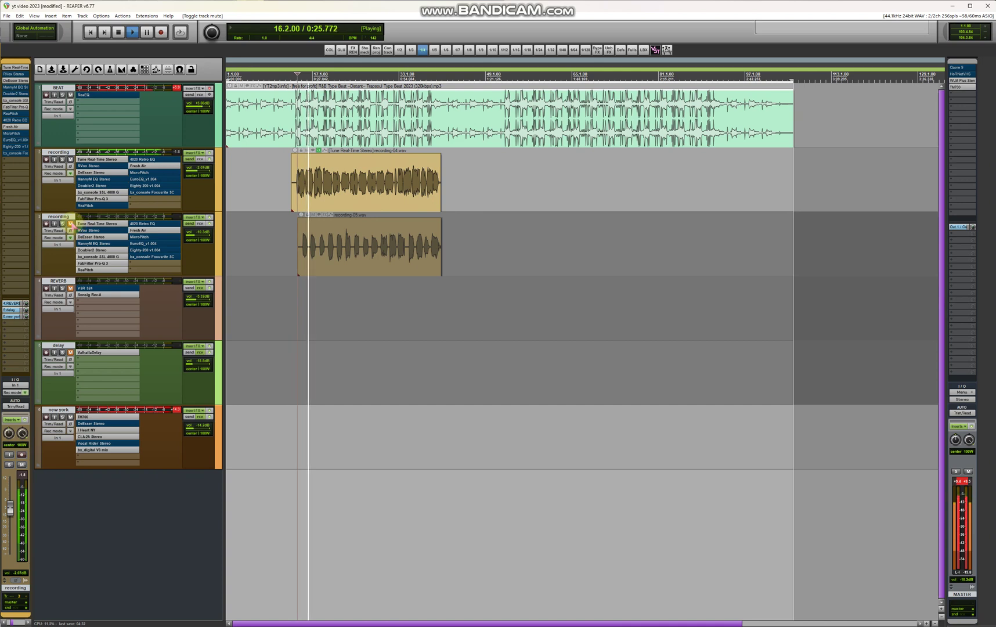
left_click(70, 287)
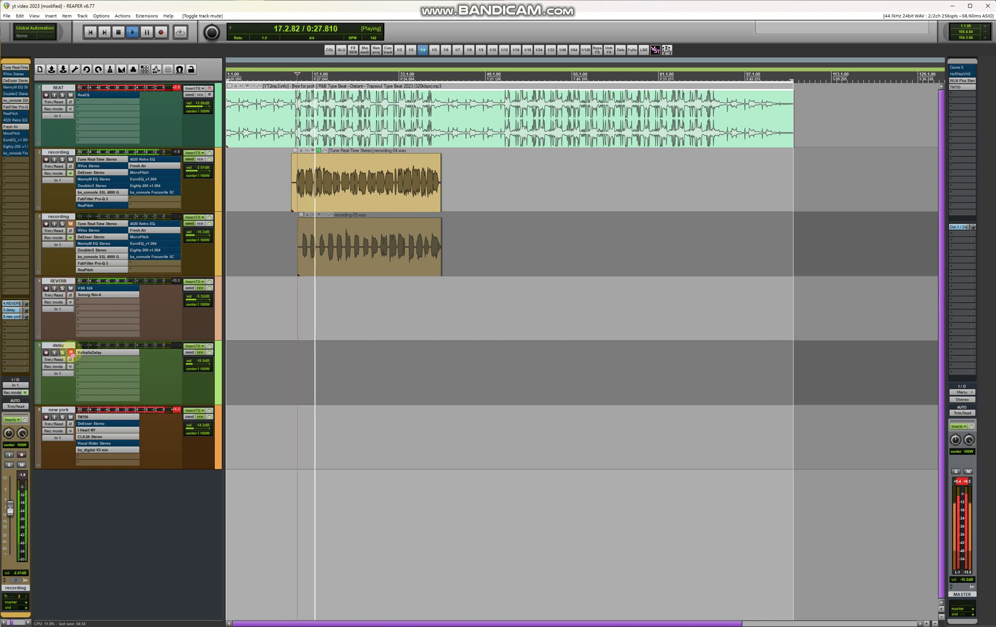
left_click(70, 352)
- Open Sonsig Rev-A on the REVERB track and compare the mix with it bypassed and re-enabled
left_click(98, 295)
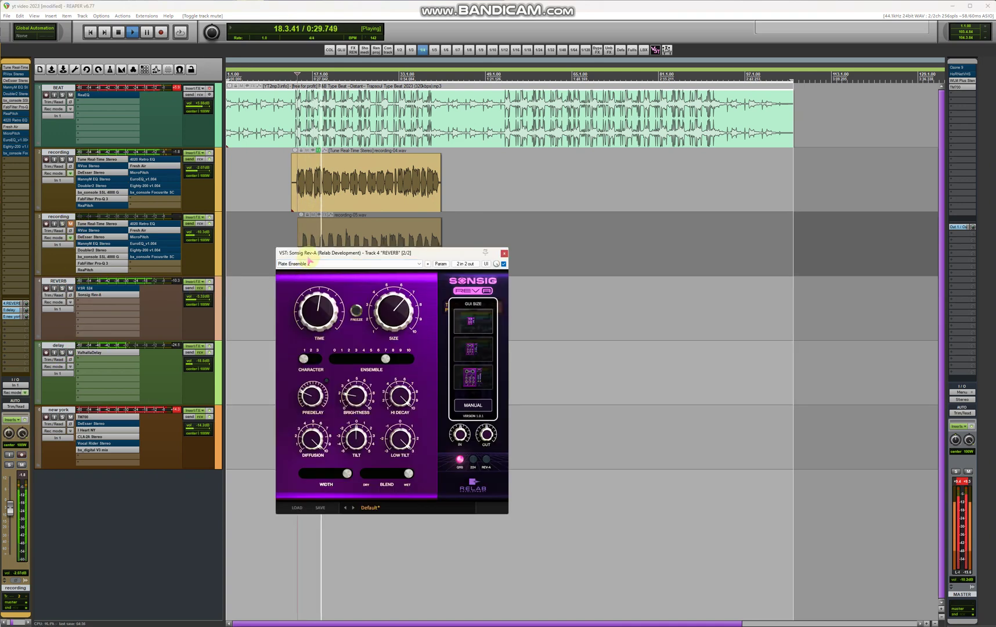
left_click_drag(330, 259, 398, 244)
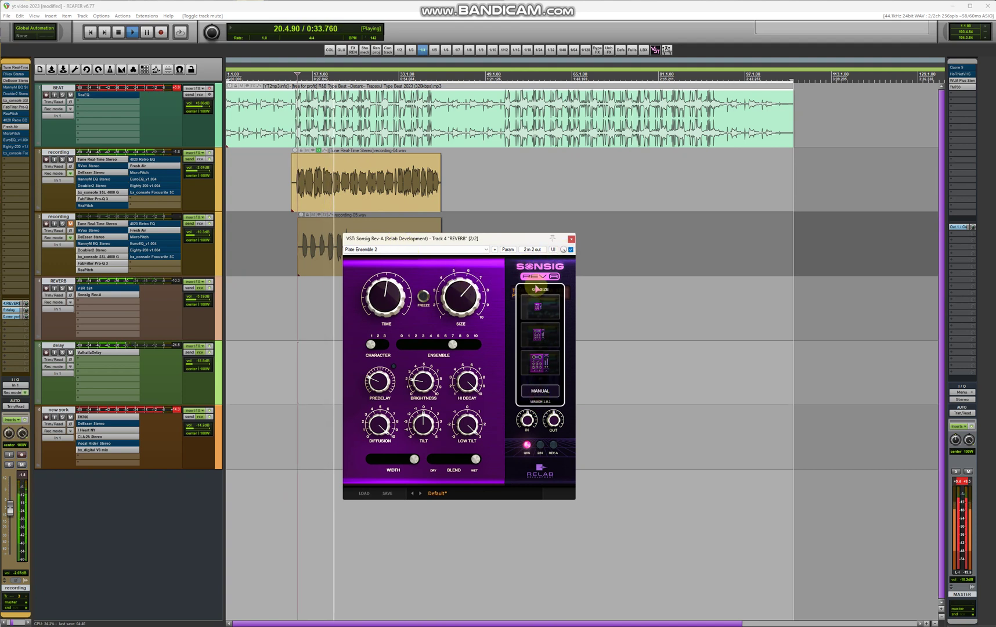
left_click(571, 250)
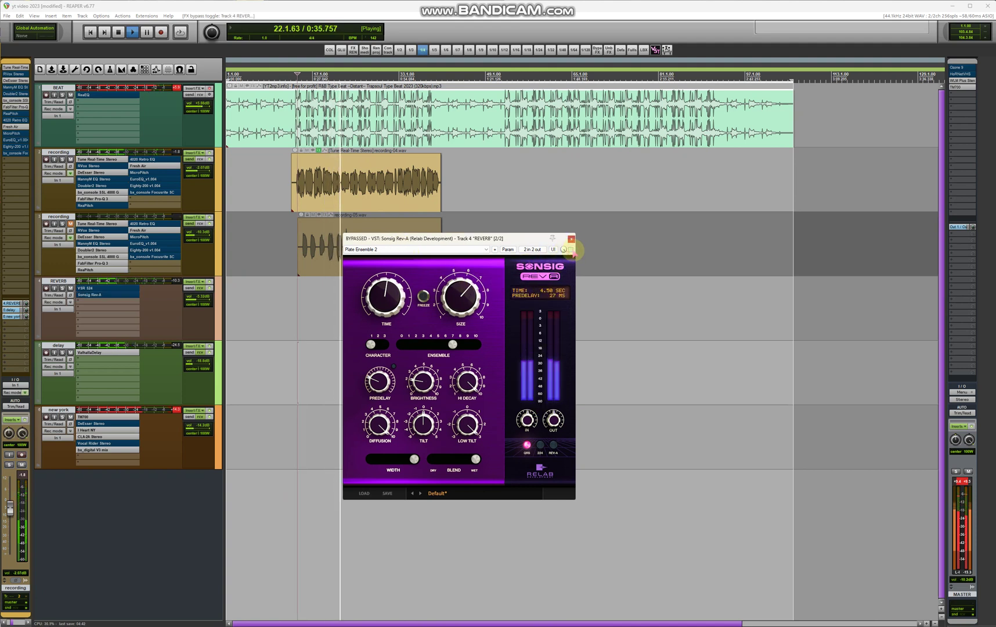
left_click(571, 250)
- Audition the 224 and Rev-A render modes of the reverb, return to its original mode and stop playback
left_click(539, 445)
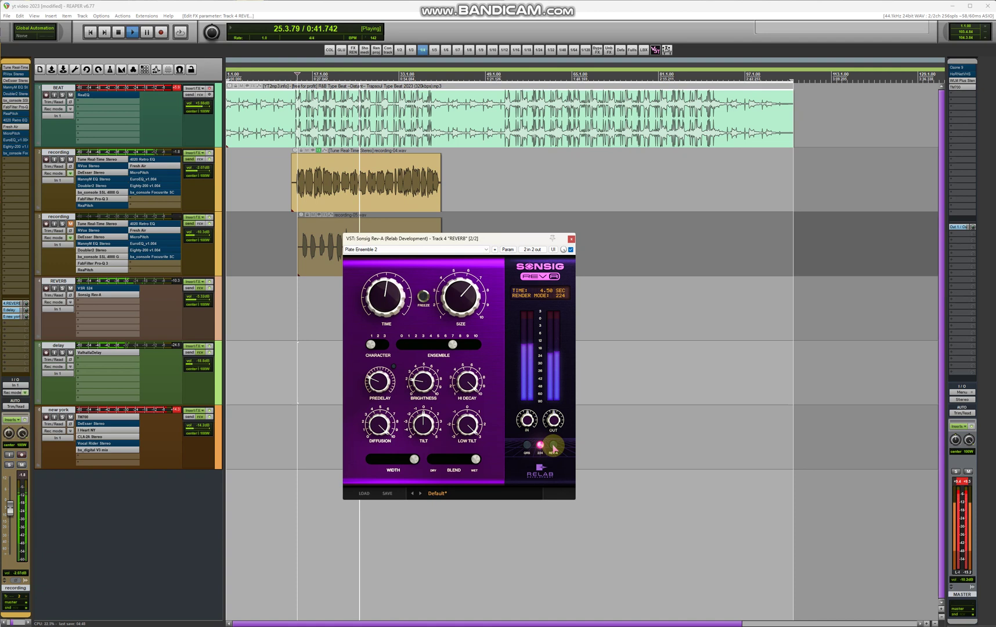
left_click(554, 446)
left_click(526, 445)
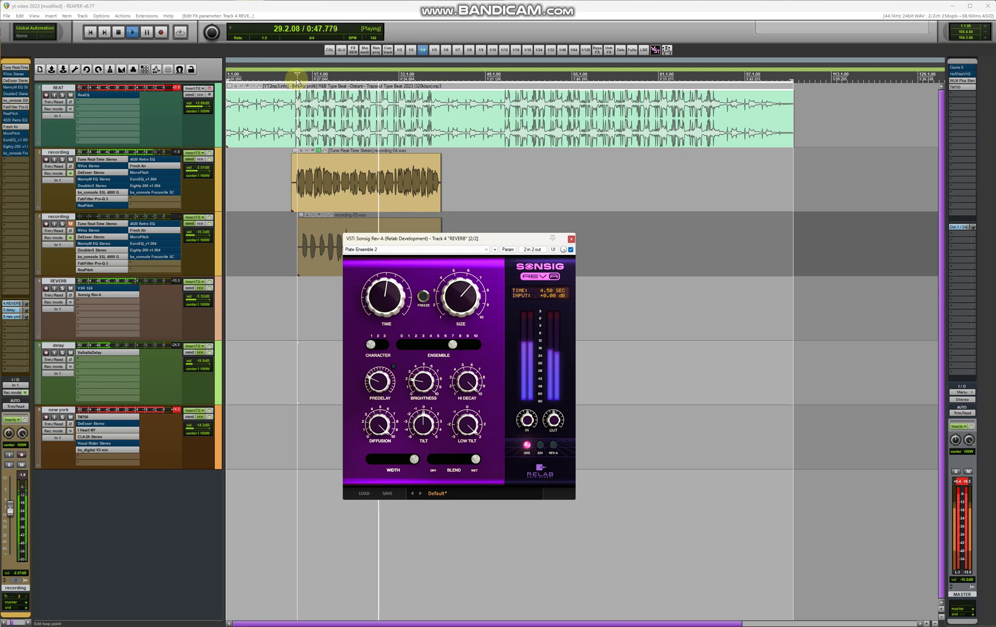
left_click(118, 33)
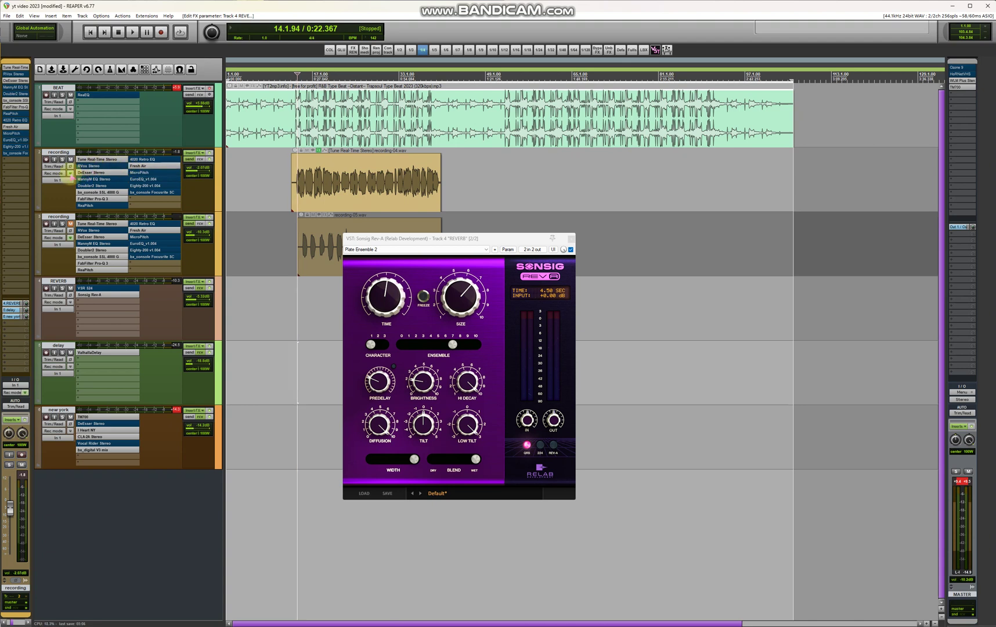
- Examine Townsend Labs Sphere and TBTECH Kirchhoff-EQ in the upper recording track's input effect chain and close the chain
left_click(70, 174)
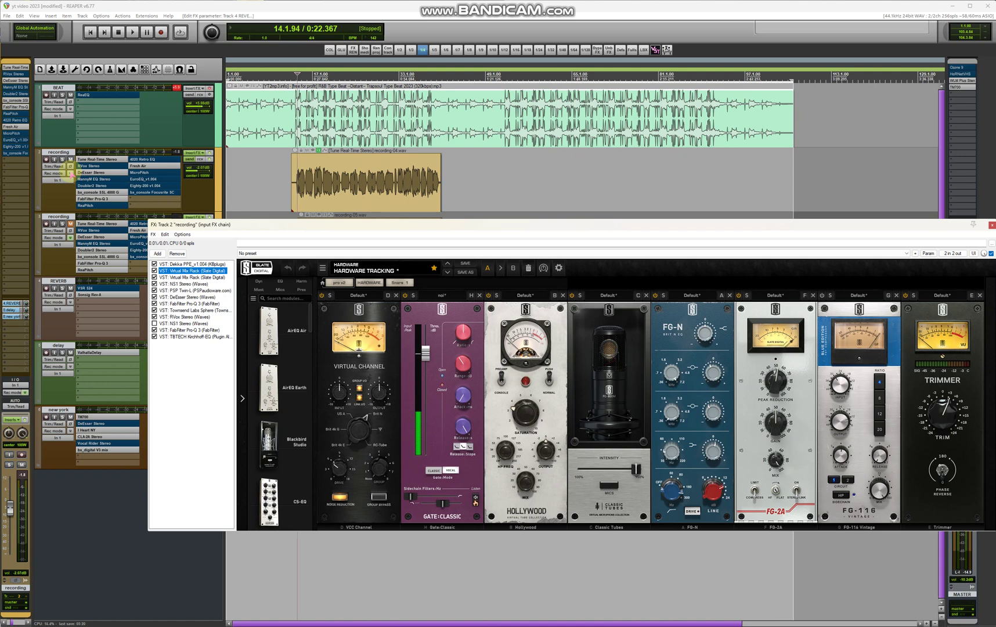
left_click(187, 310)
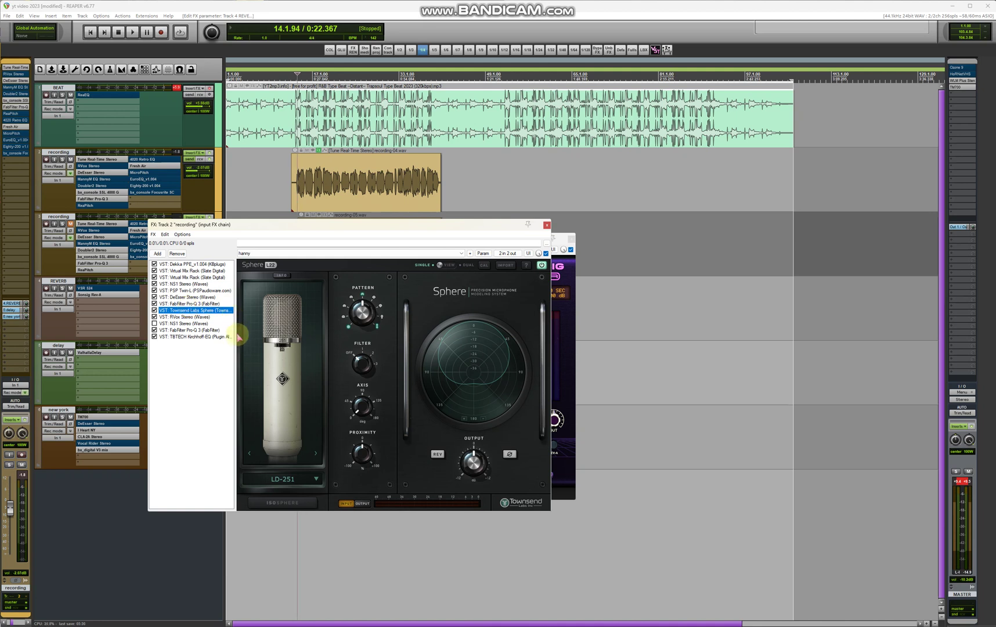
left_click(193, 337)
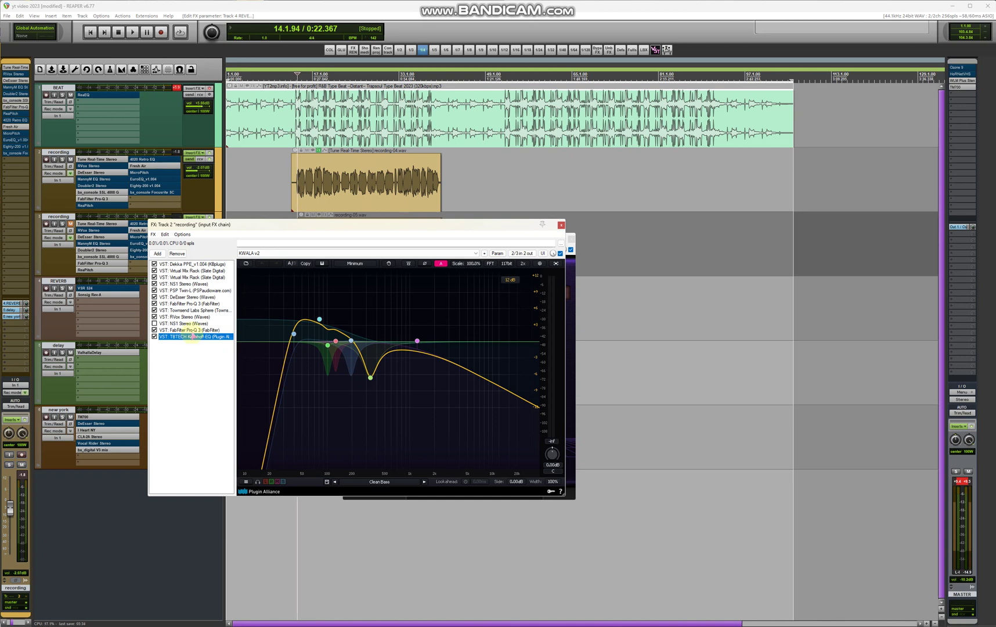
left_click(560, 225)
- Close the reverb plugin window and inspect the TM700 tape plugin on the master track
left_click(570, 235)
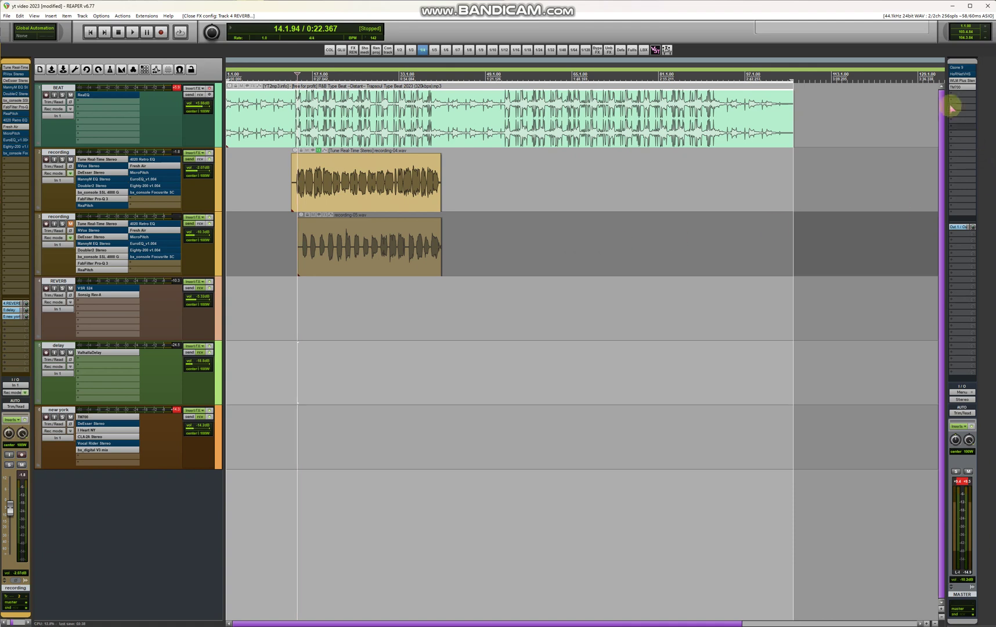
left_click(952, 87)
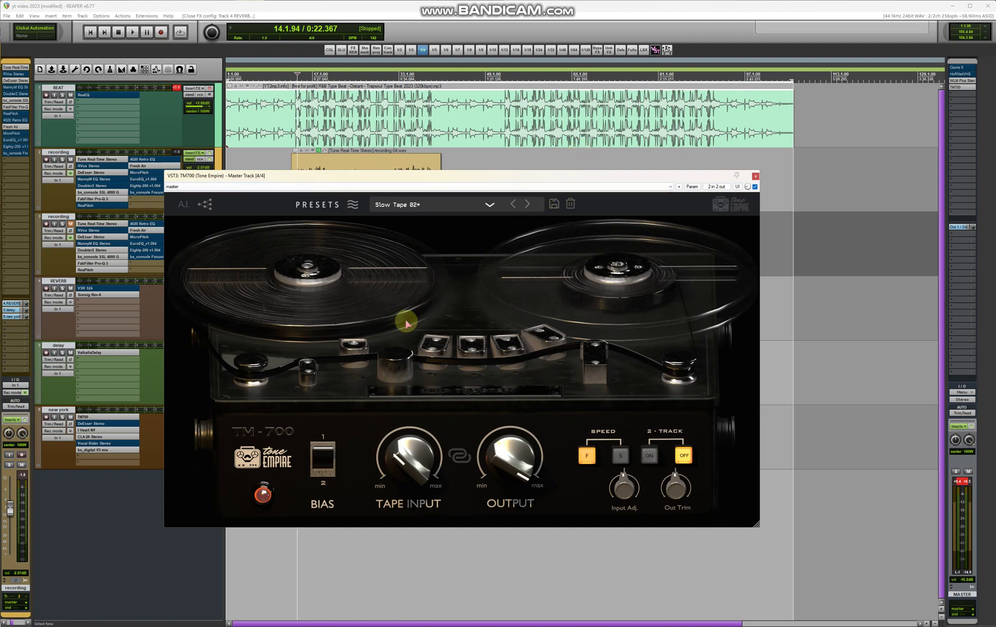
left_click(754, 176)
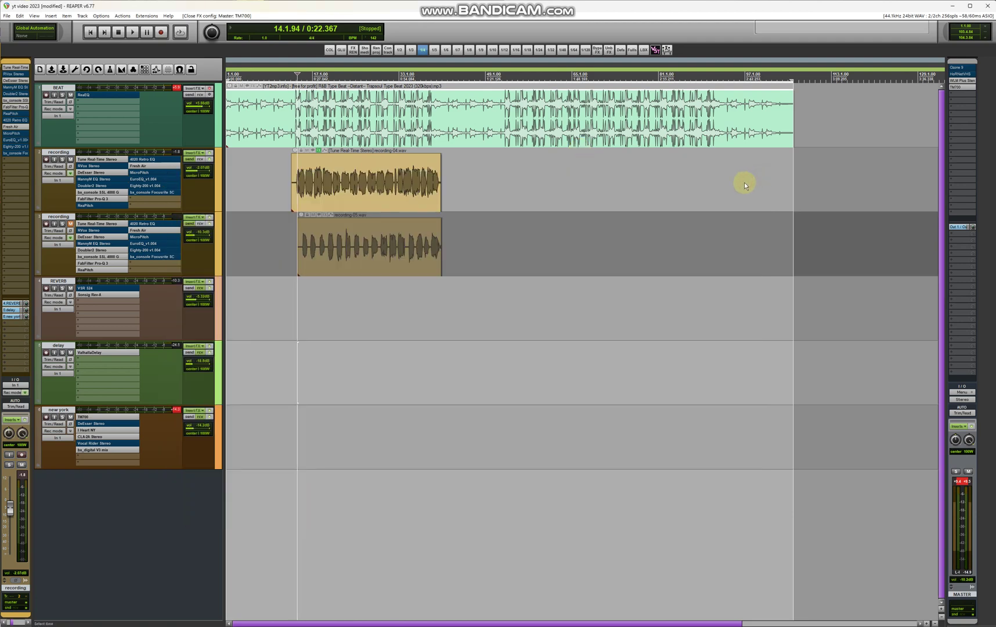
- Switch to YouTube Studio, publish the video "Tone Empire -TM700 on vocals" as Public and return to REAPER
key("alt+Tab")
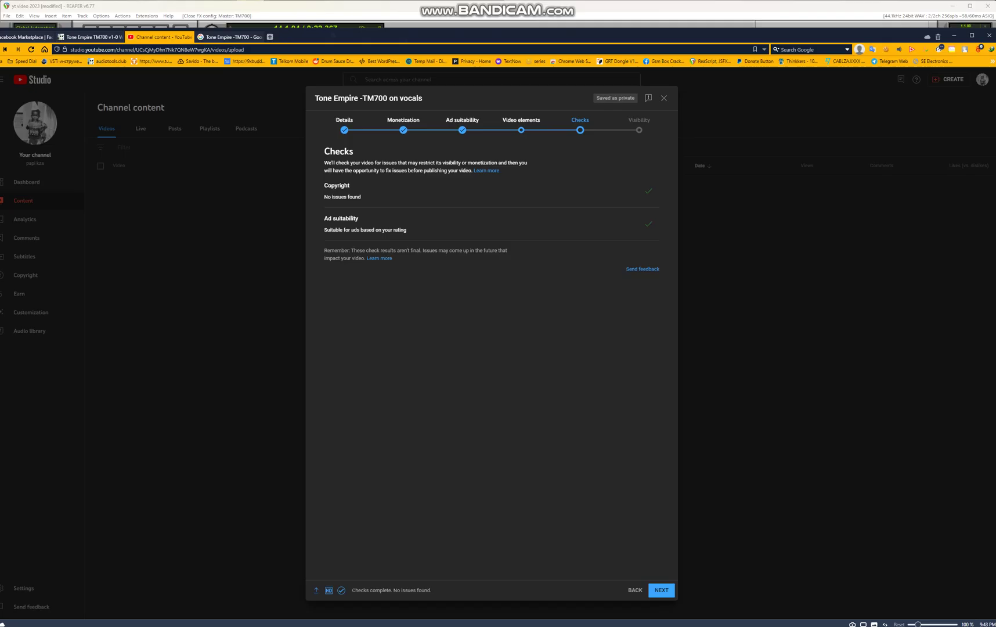
left_click(665, 590)
left_click(376, 303)
left_click(662, 591)
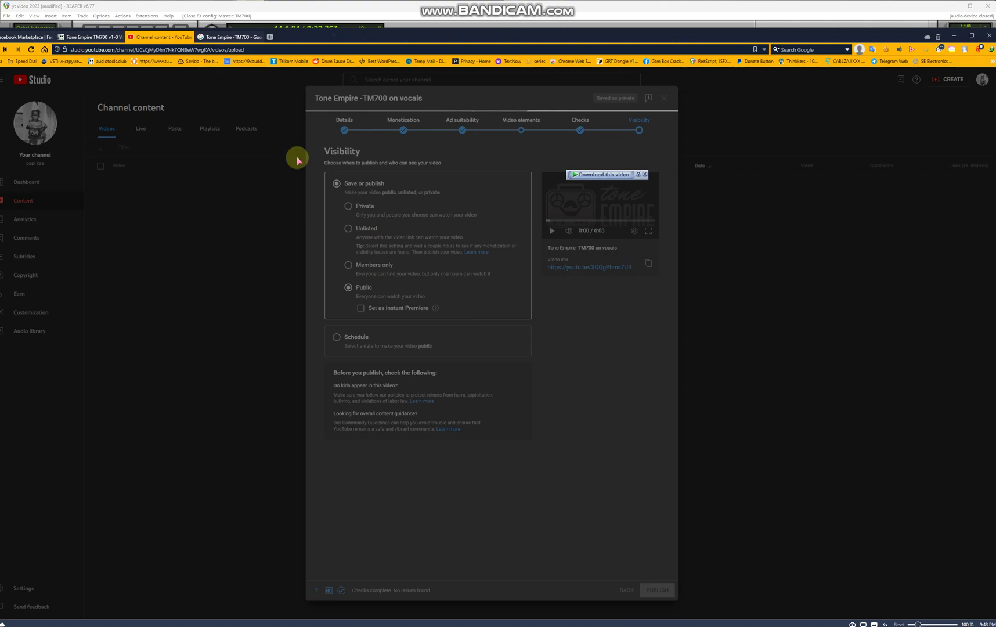
left_click(226, 8)
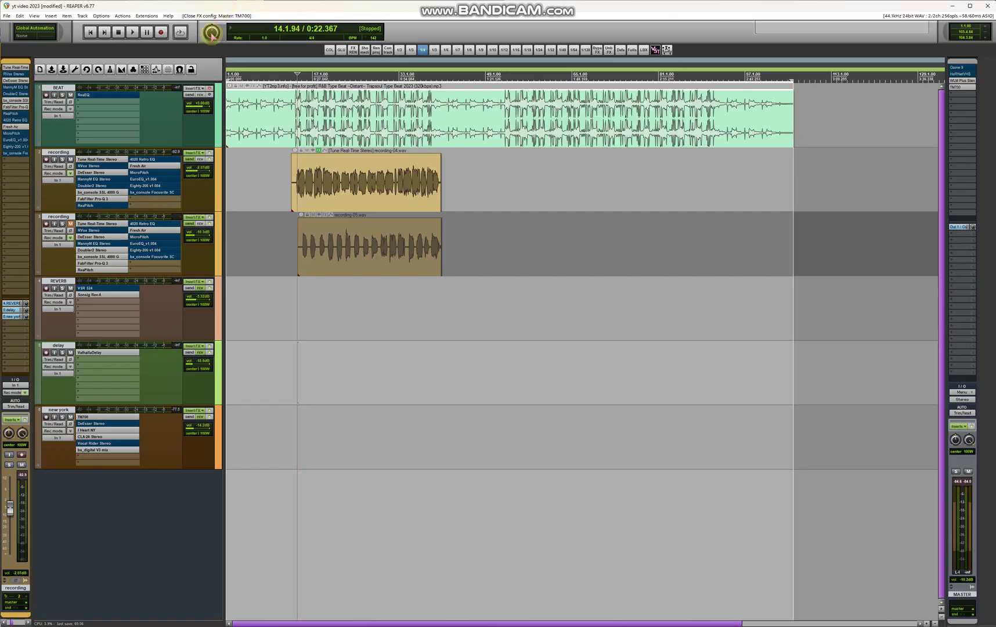